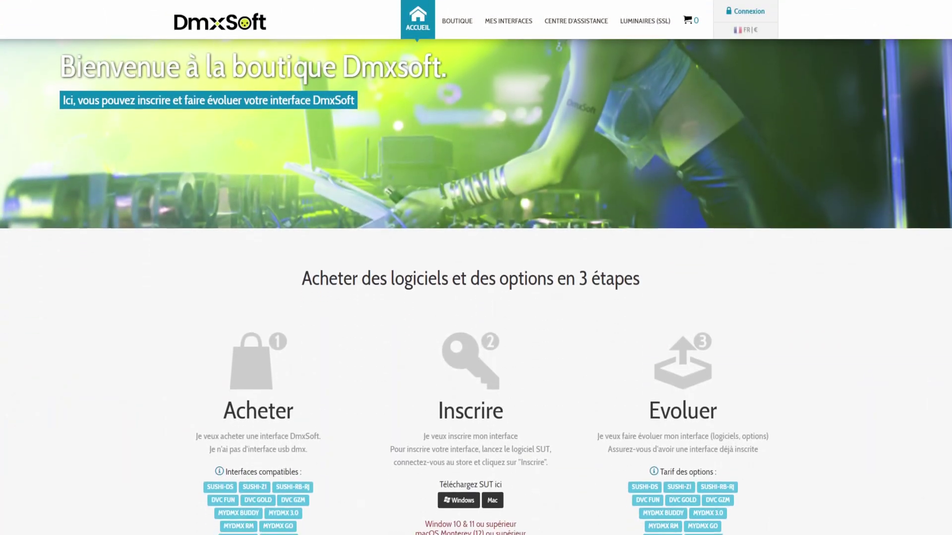
Try to register a new interface on the DmxSoft store and check the Store Upgrade Tools window
scroll(476, 268, "down", 3)
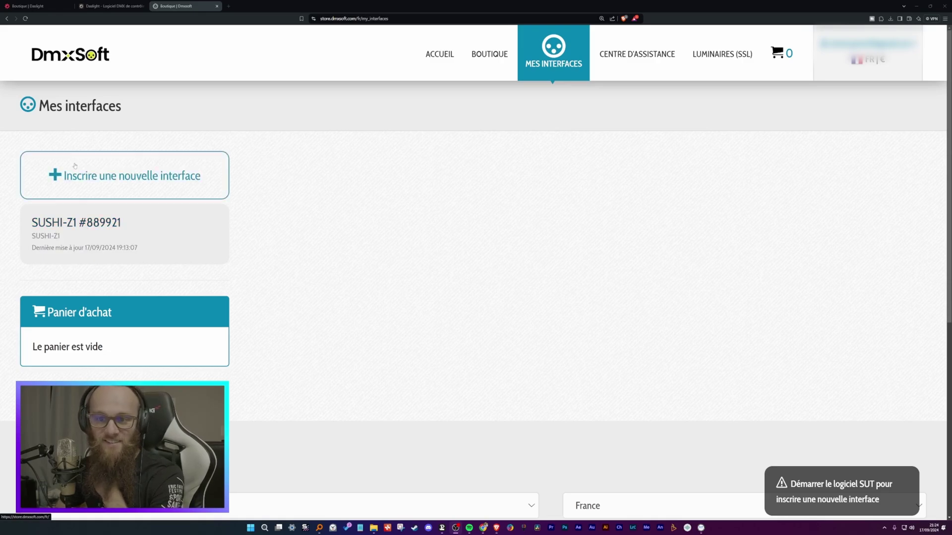
left_click(86, 176)
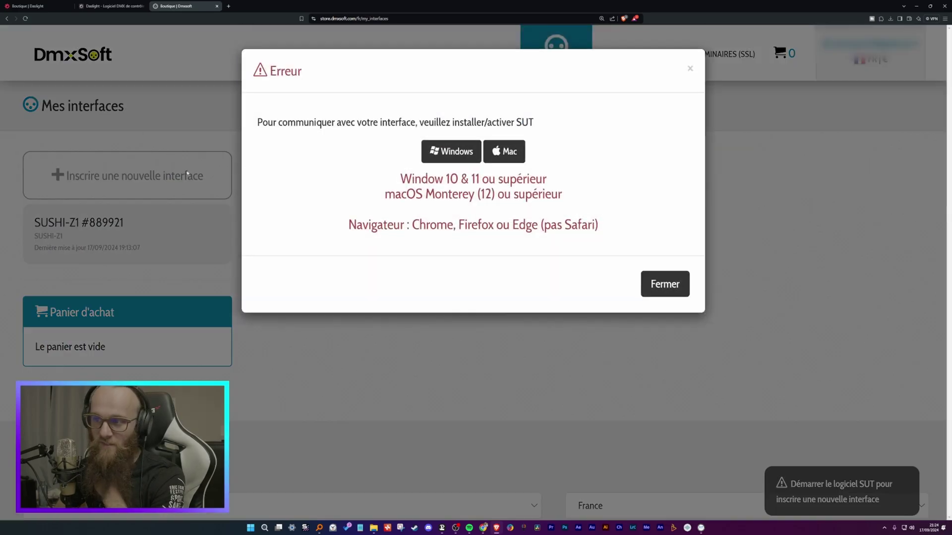
left_click_drag(321, 123, 542, 122)
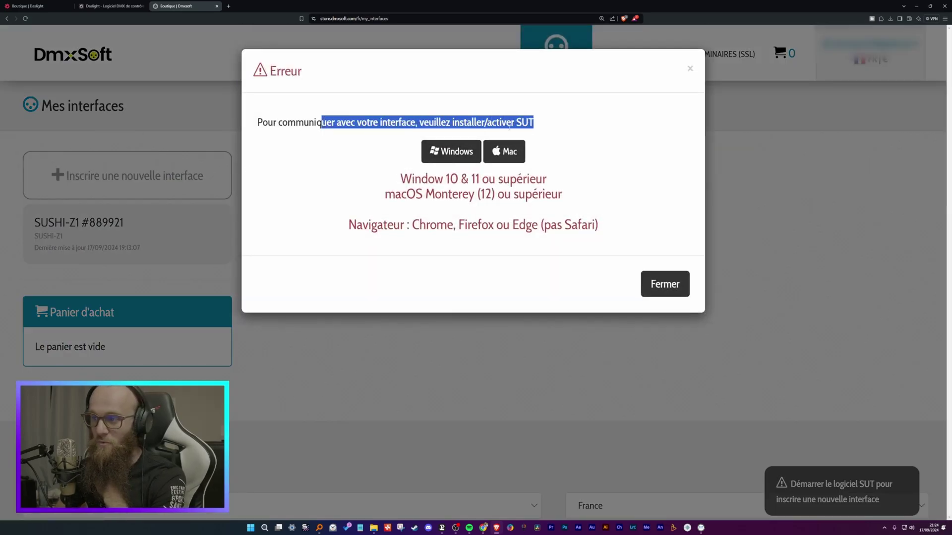
left_click(701, 528)
left_click_drag(503, 249, 592, 115)
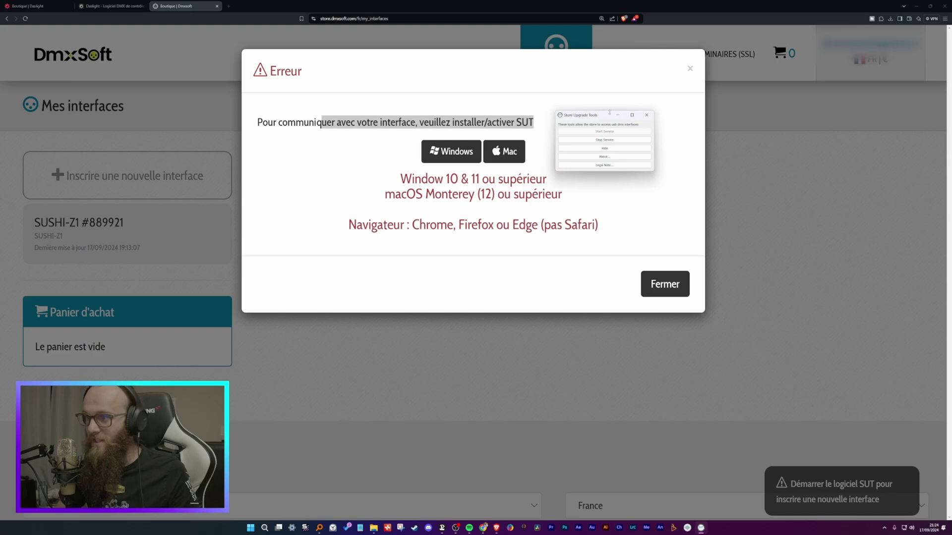
left_click(617, 115)
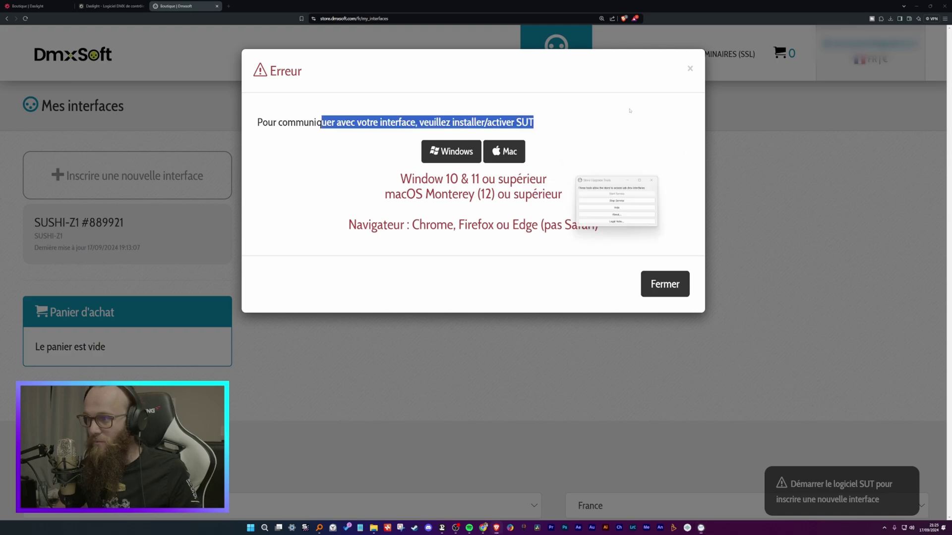
Switch to Daslight 5 and accept opening the newly detected SIUDI11A device
left_click(510, 528)
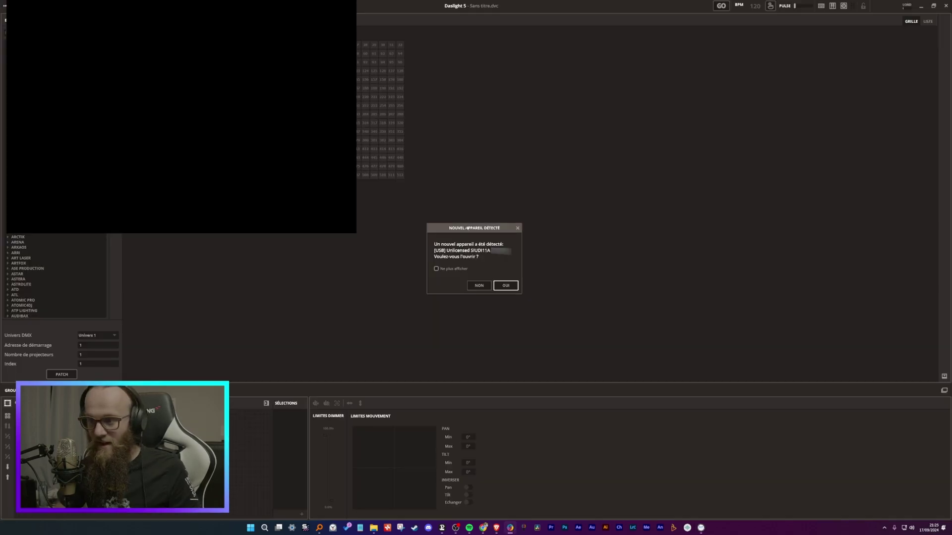
left_click_drag(468, 228, 523, 186)
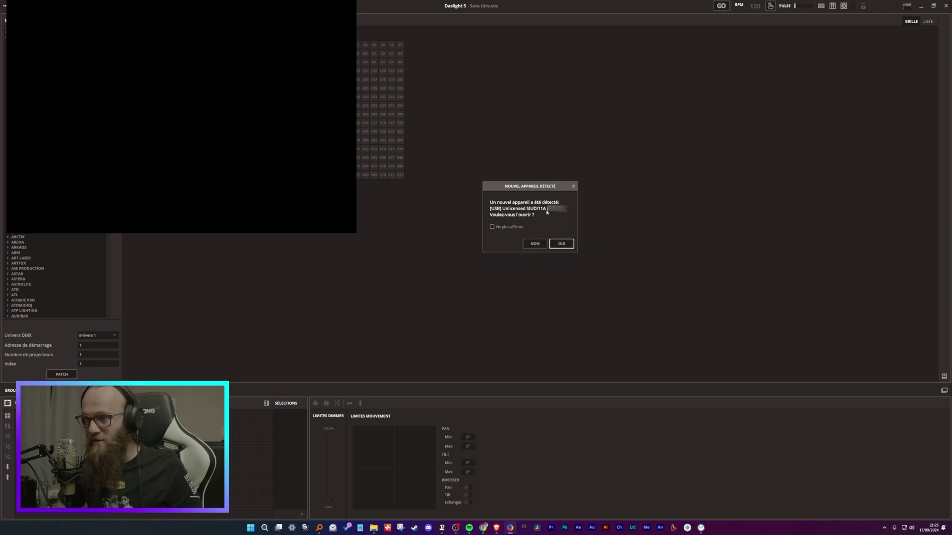
left_click(564, 243)
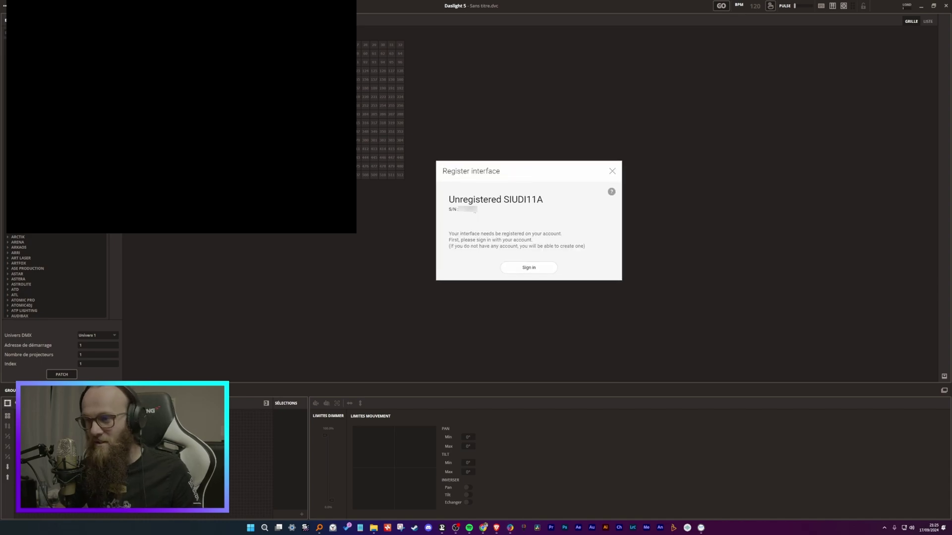
Sign in for the interface registration with the saved account
left_click(529, 268)
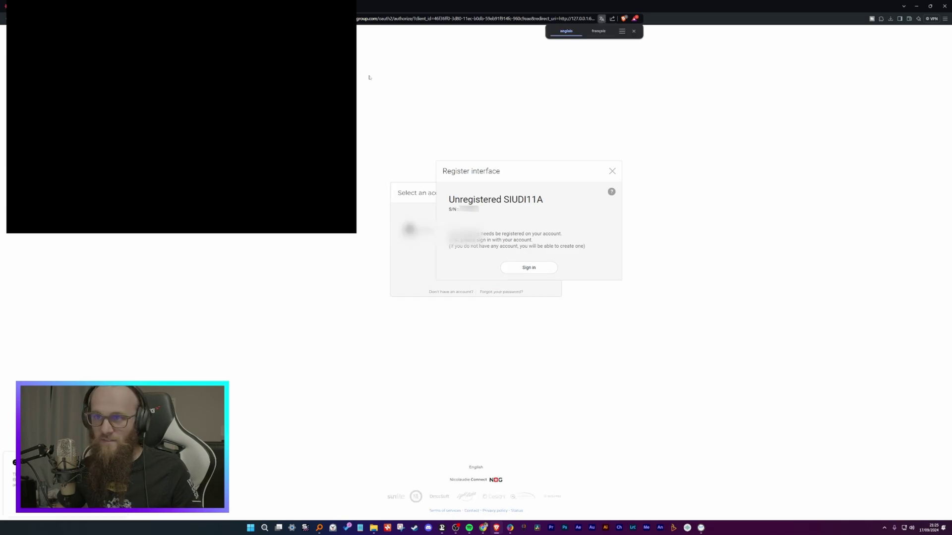
left_click_drag(538, 183, 471, 281)
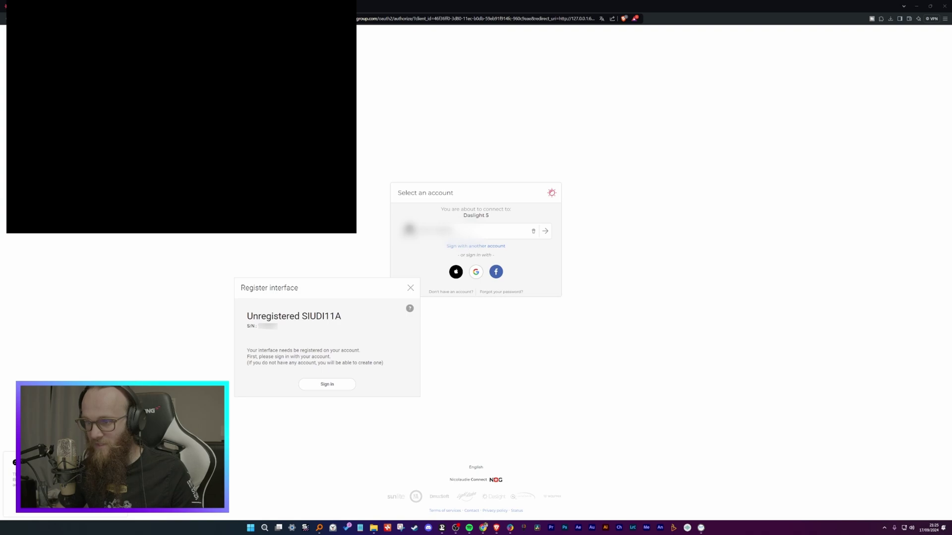
left_click(431, 231)
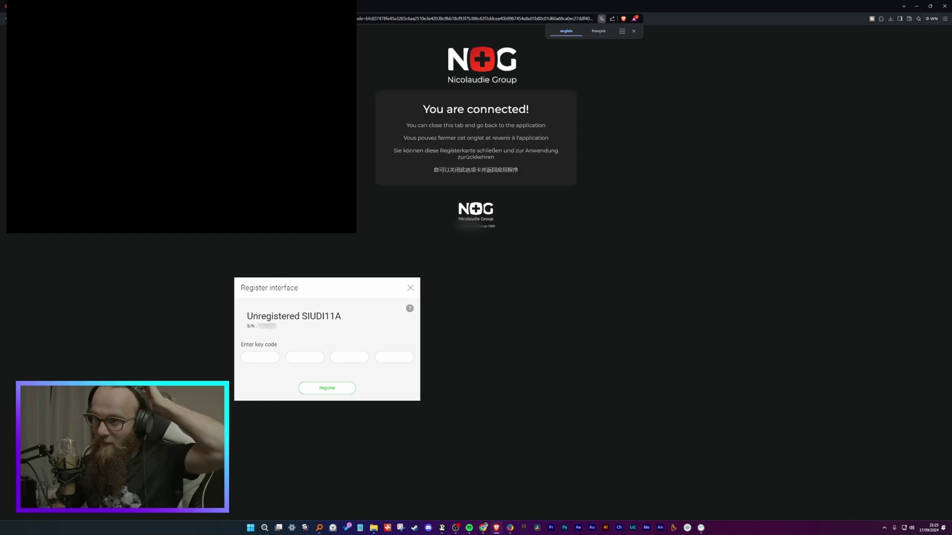
Return to Daslight 5, register the interface with its key code and start it
key("alt+Tab")
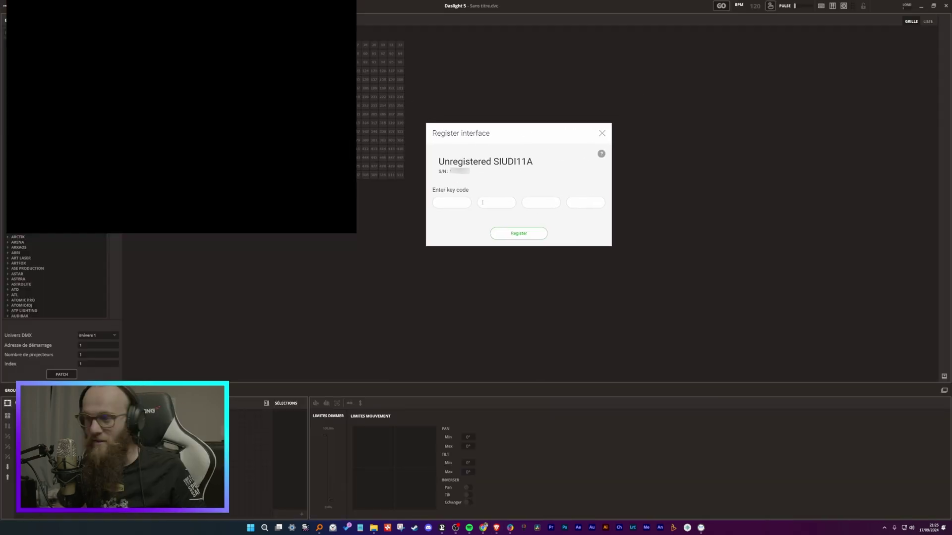
left_click(444, 205)
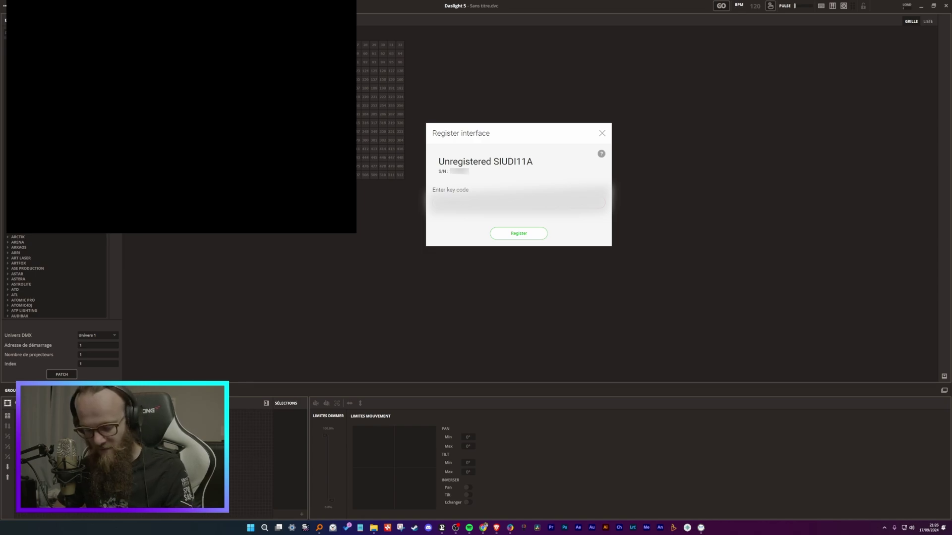
left_click(500, 237)
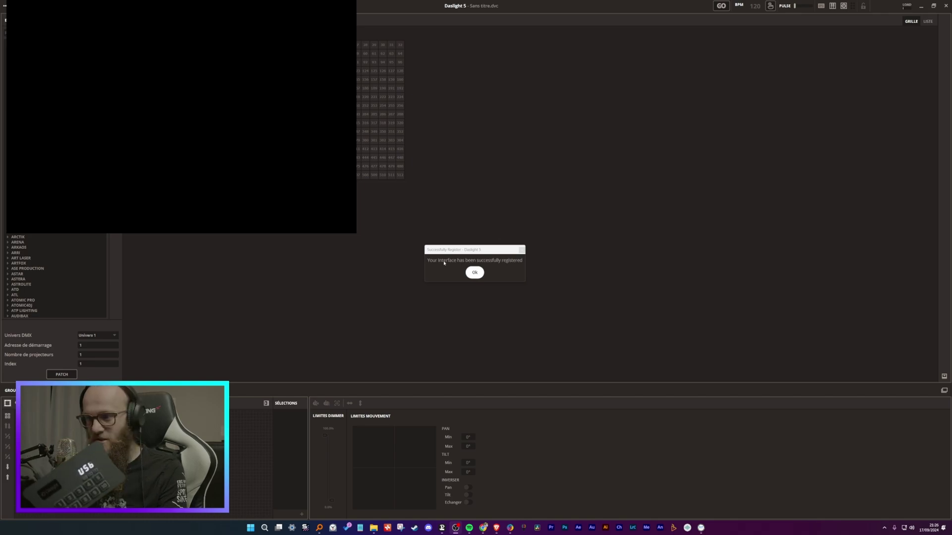
left_click(477, 273)
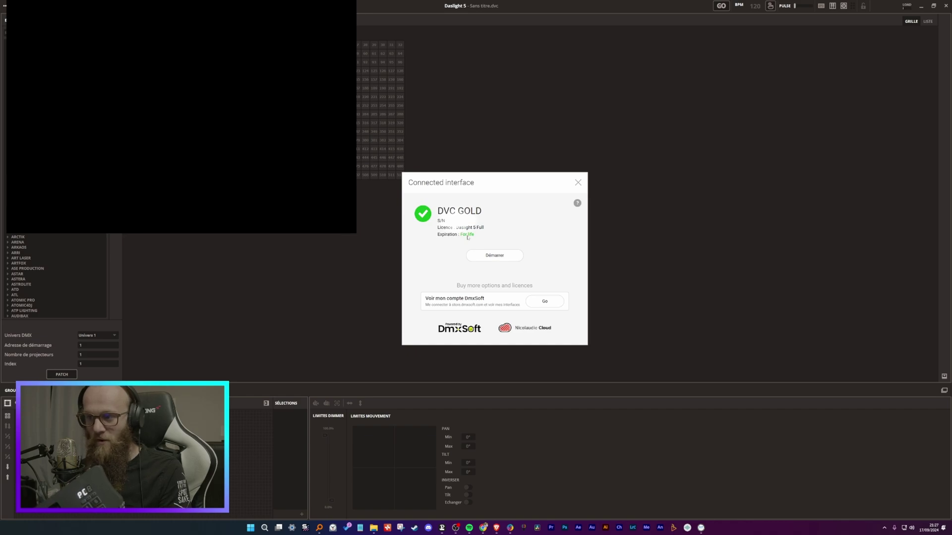
left_click(494, 255)
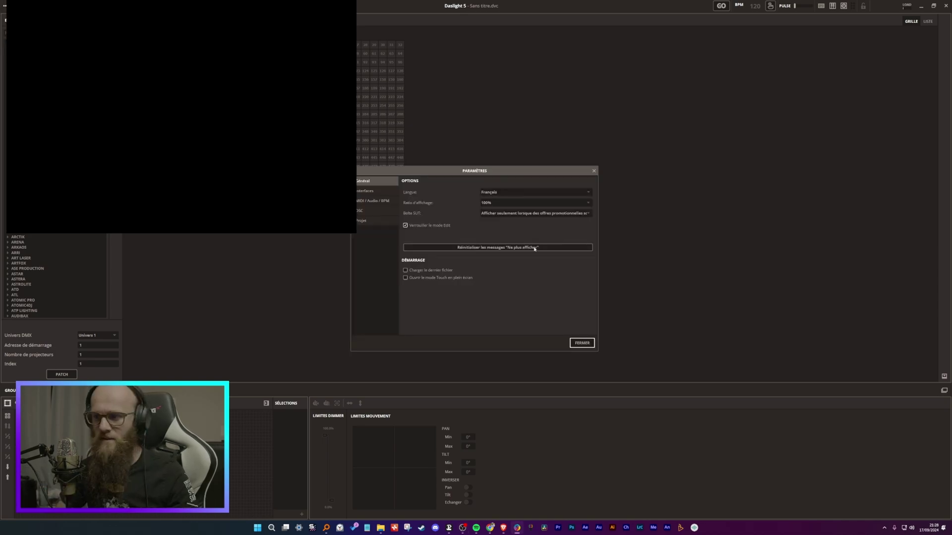
Reactivate the SIUDI11A device in the interface settings, check its license info and start it
left_click(377, 192)
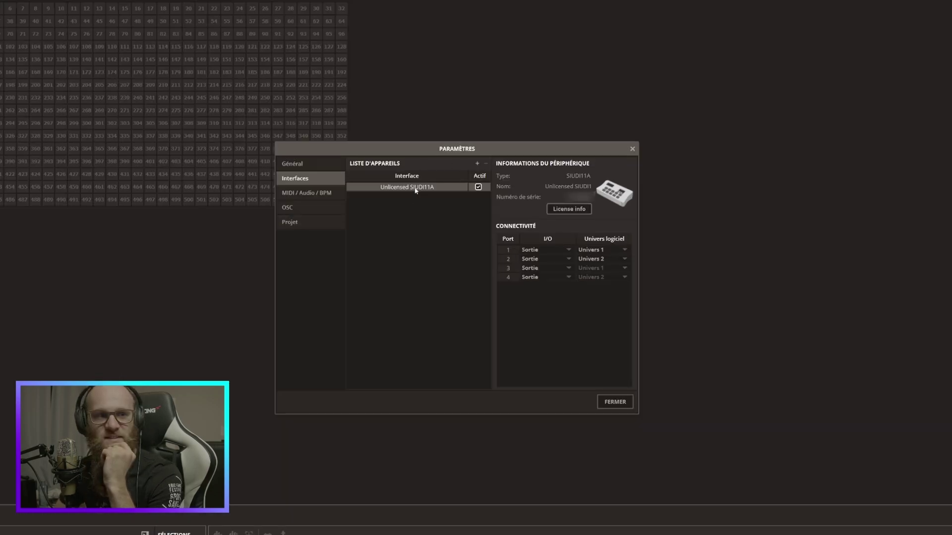
left_click(478, 191)
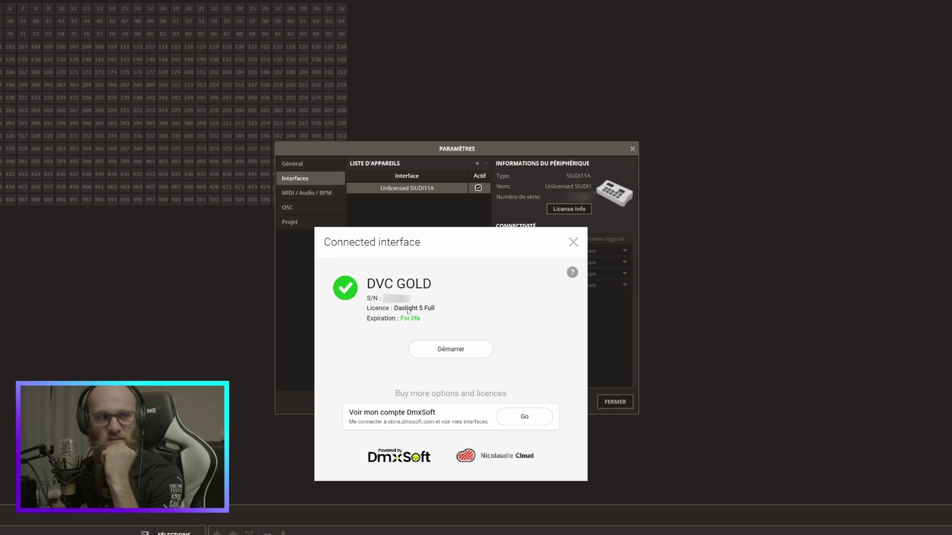
left_click(441, 349)
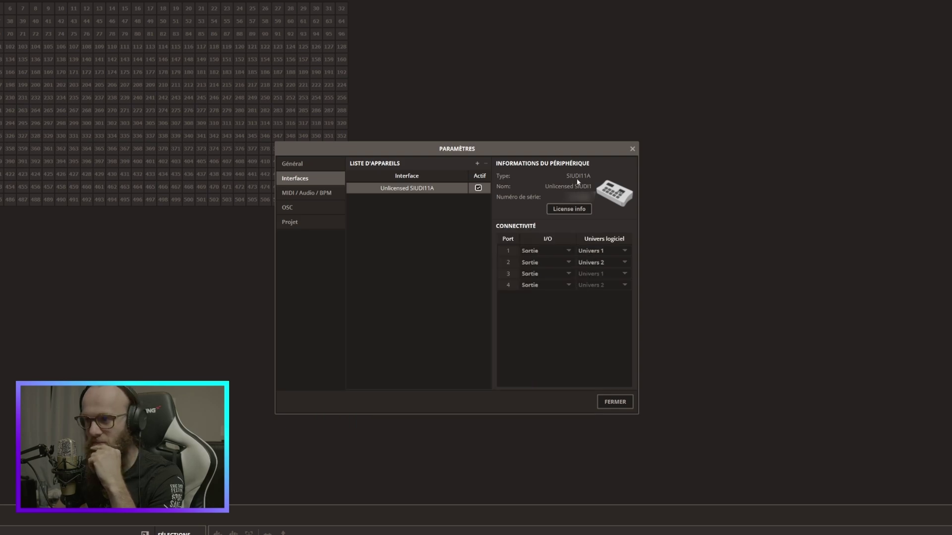
left_click(569, 209)
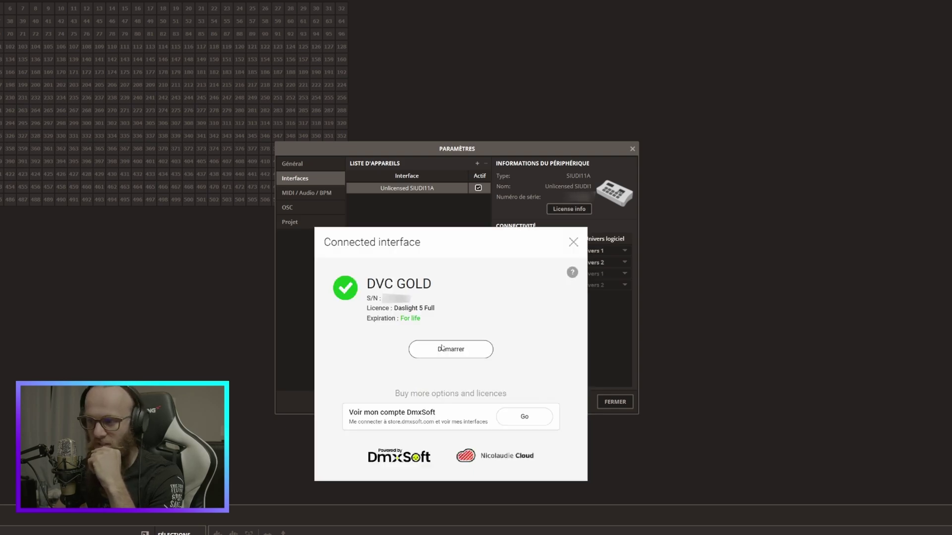
left_click(456, 352)
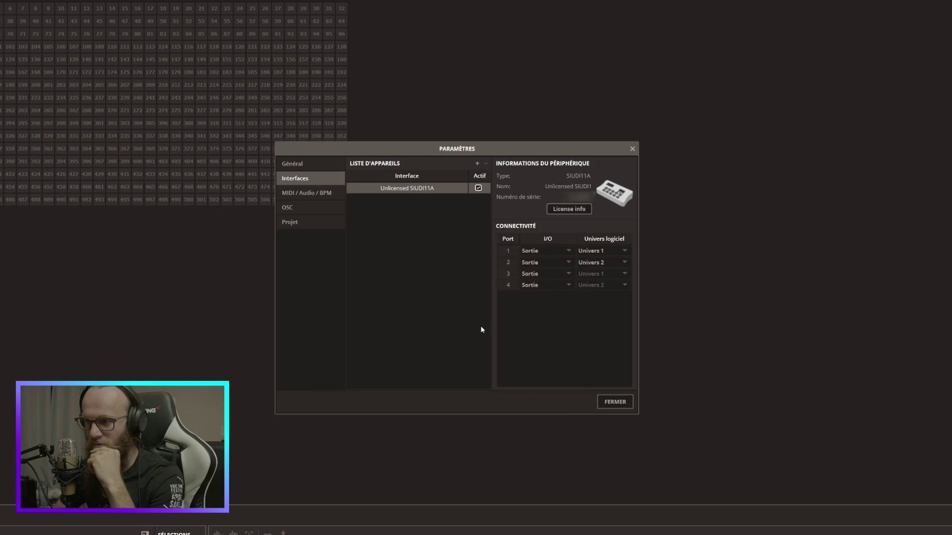
Examine the software universe assignments available for ports 1 to 4 of the SIUDI11A interface
left_click_drag(547, 152, 521, 142)
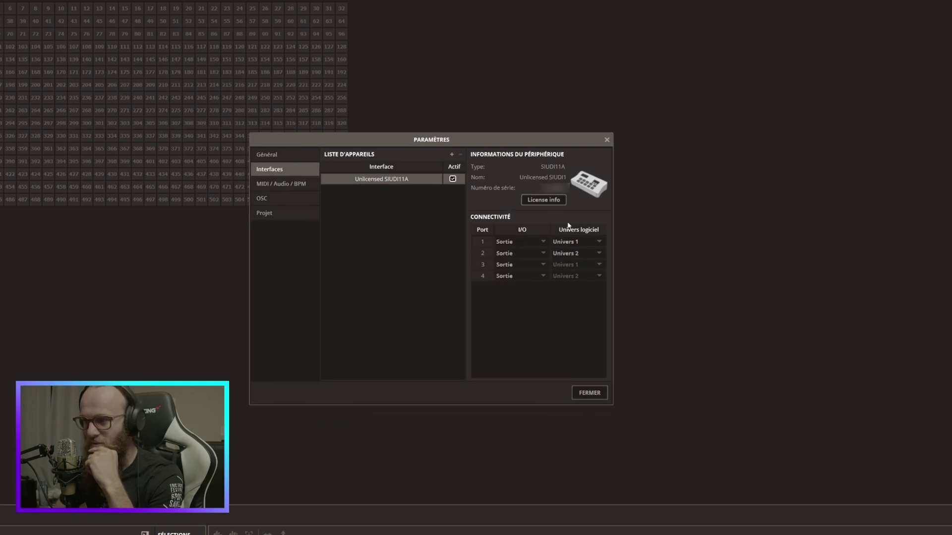
left_click(580, 242)
left_click(576, 243)
left_click(581, 253)
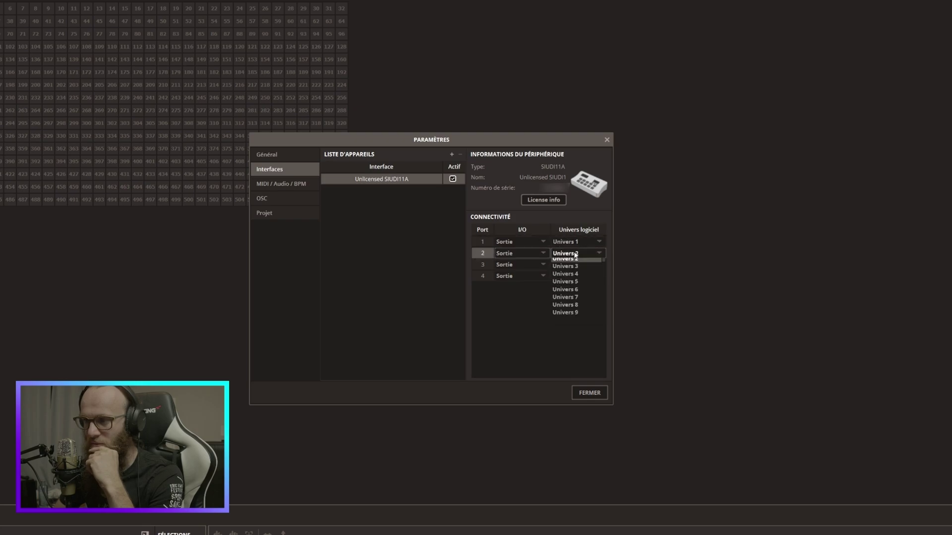
left_click(578, 254)
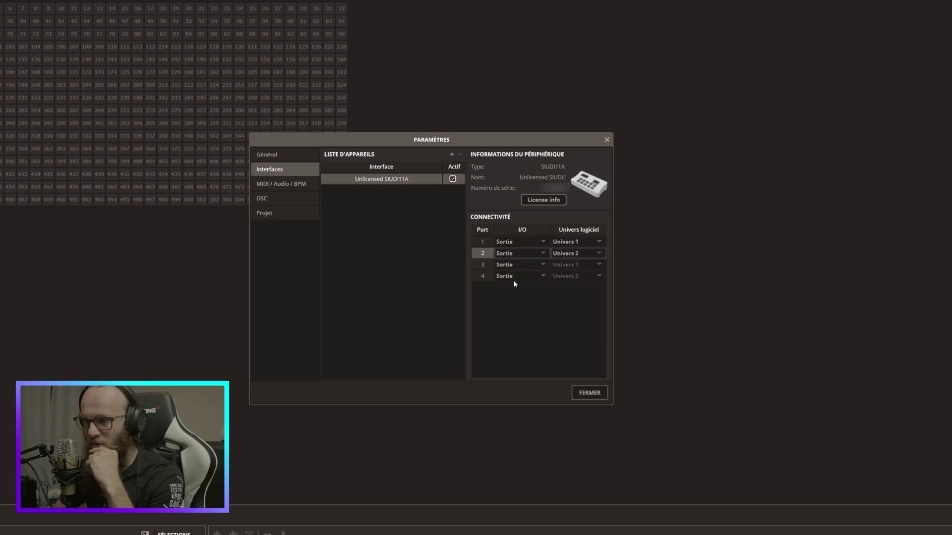
left_click(484, 265)
left_click(482, 275)
left_click(483, 265)
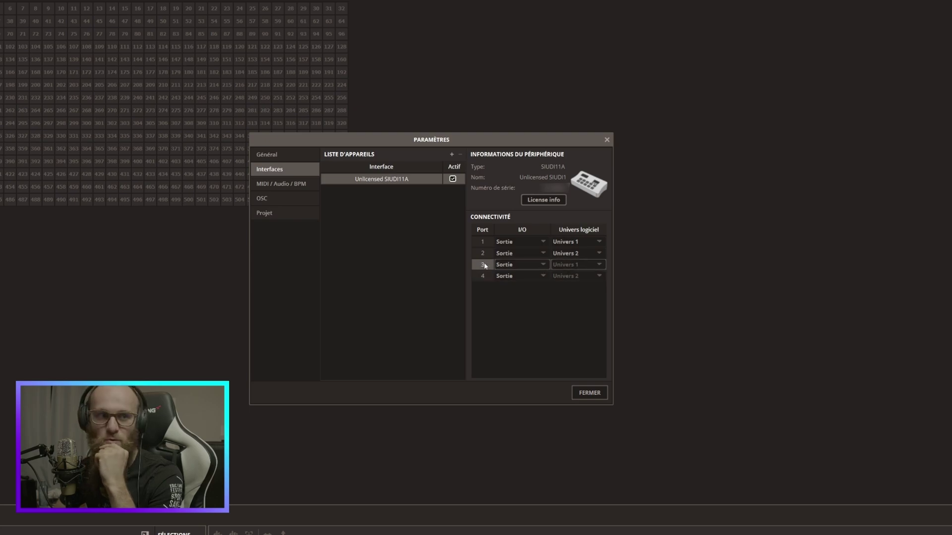
left_click(482, 276)
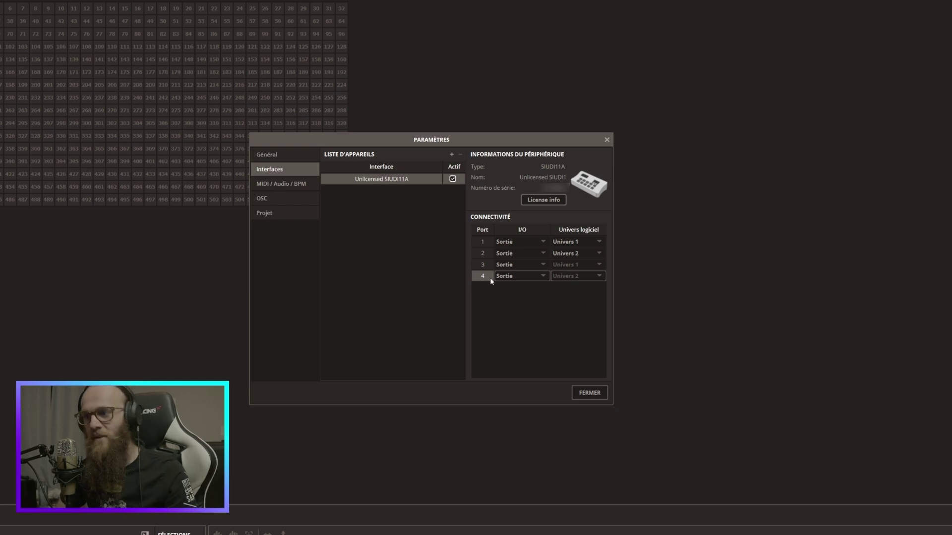
Try Entrée on ports 1 and 3, return them to Sortie, keep port 2 on Sortie and close the settings
left_click_drag(517, 144, 524, 145)
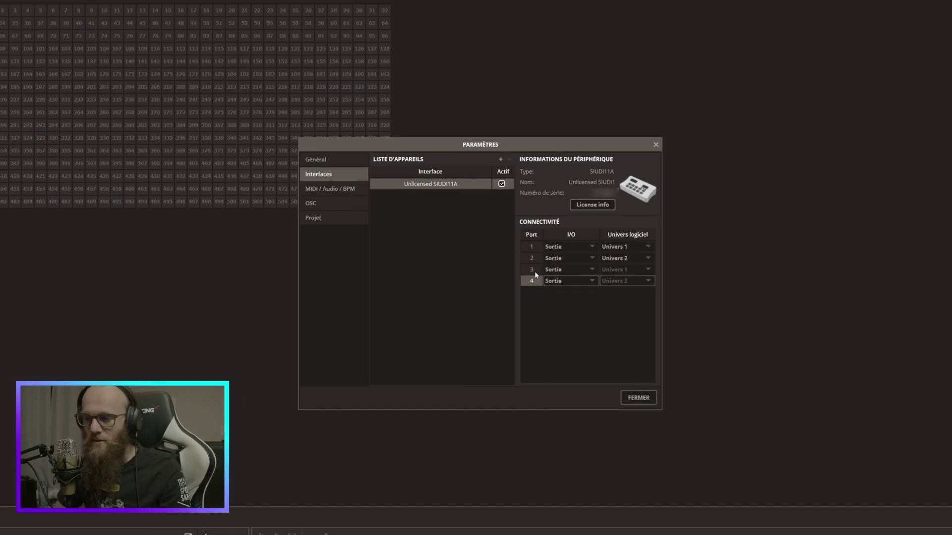
left_click(589, 248)
left_click(589, 250)
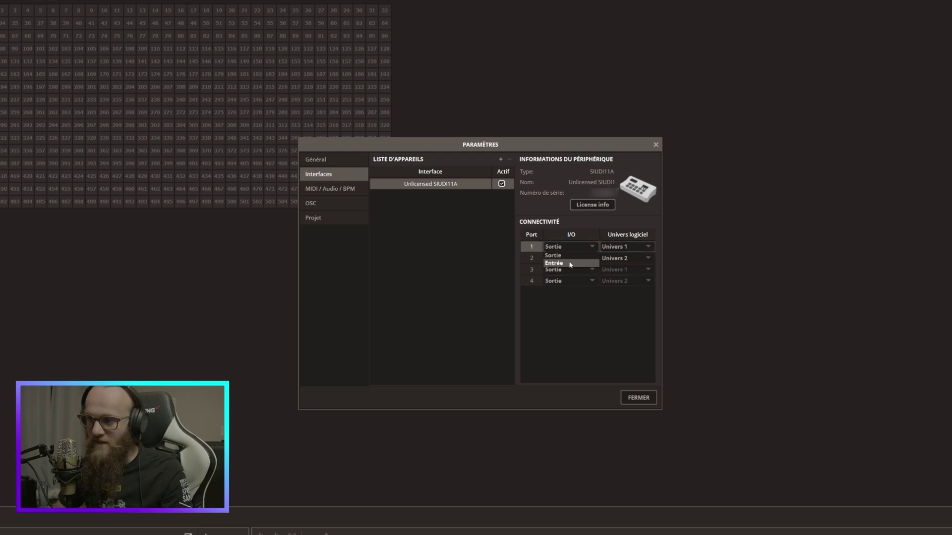
left_click(570, 264)
left_click(585, 248)
left_click(567, 256)
left_click(583, 268)
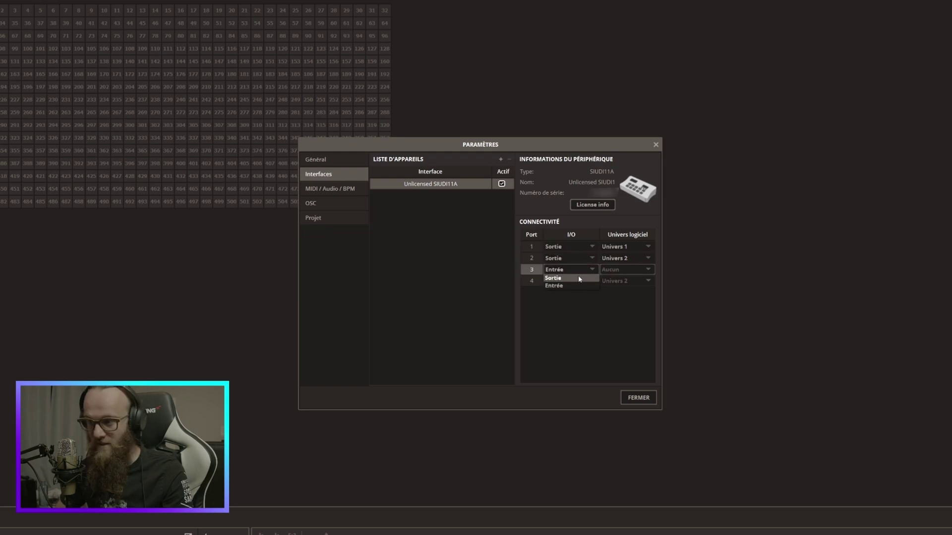
left_click(579, 278)
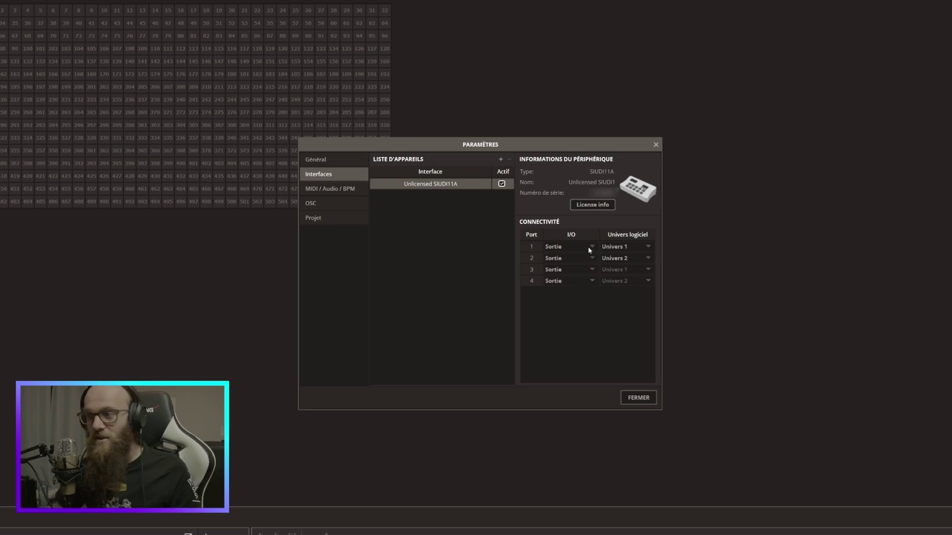
left_click(591, 258)
left_click(560, 267)
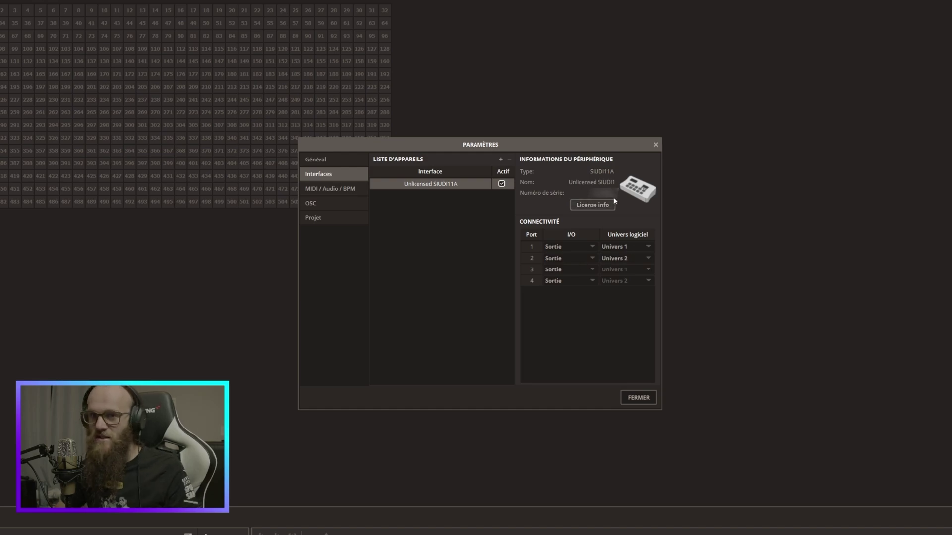
key("Escape")
Patch one ADB LIGHTING TECHNOLOGIES alc4 at address 5 of Univers 7 with a new group, and ten more from address 10
left_click(224, 50)
left_click(199, 106)
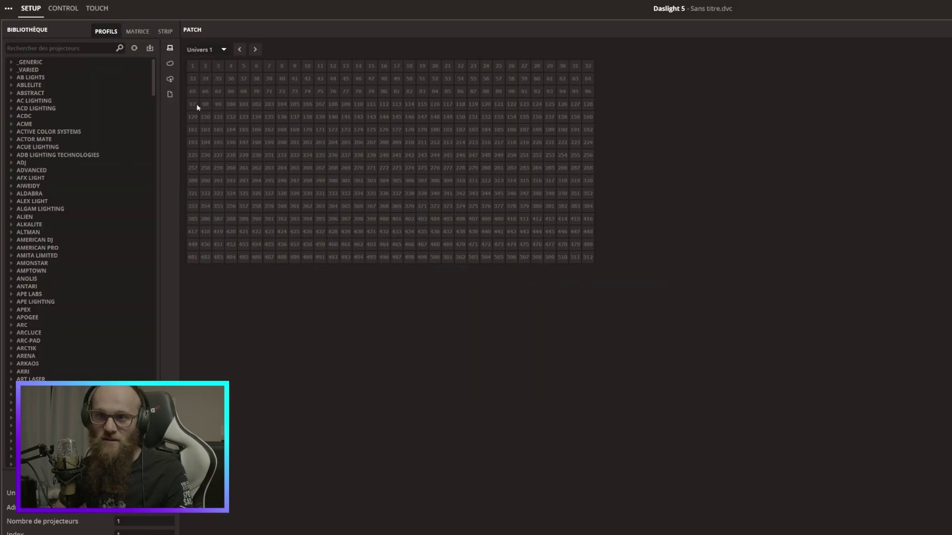
left_click(11, 155)
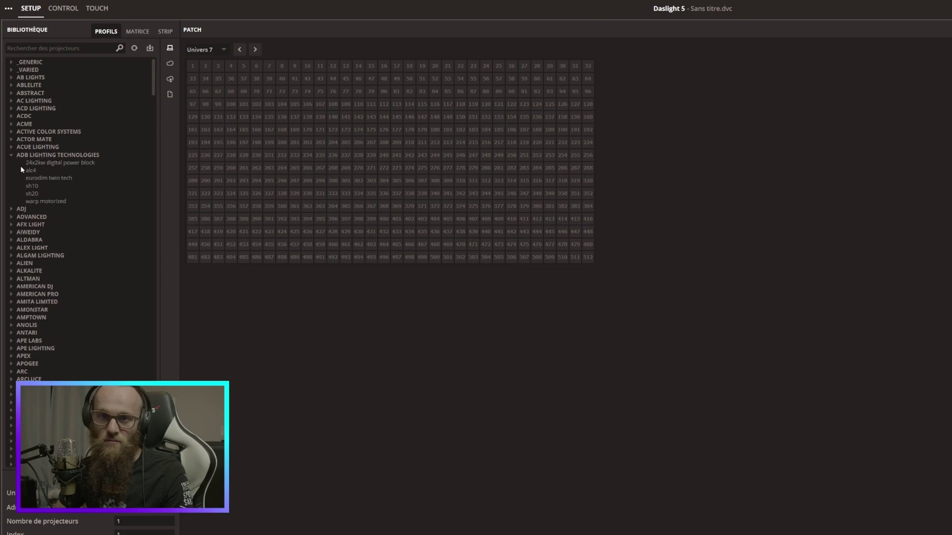
left_click(31, 170)
left_click(125, 518)
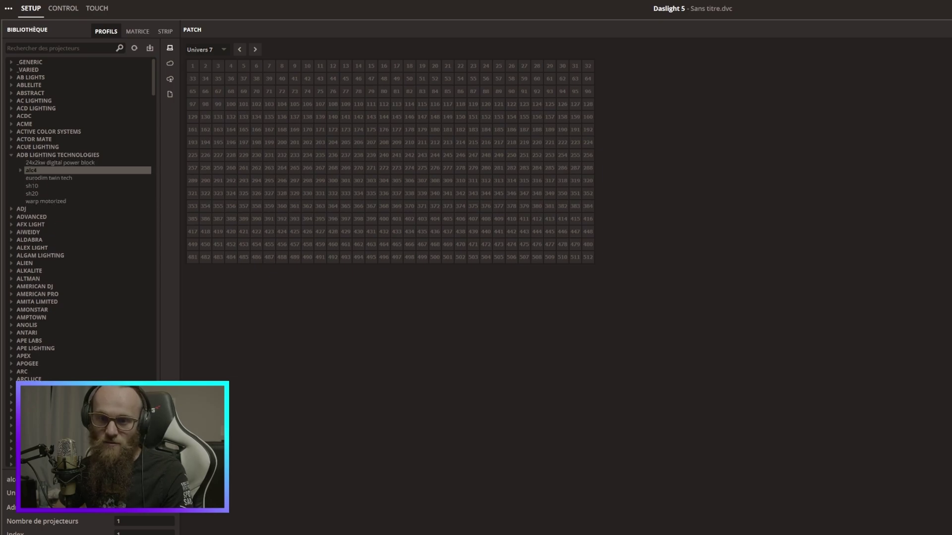
key("Return")
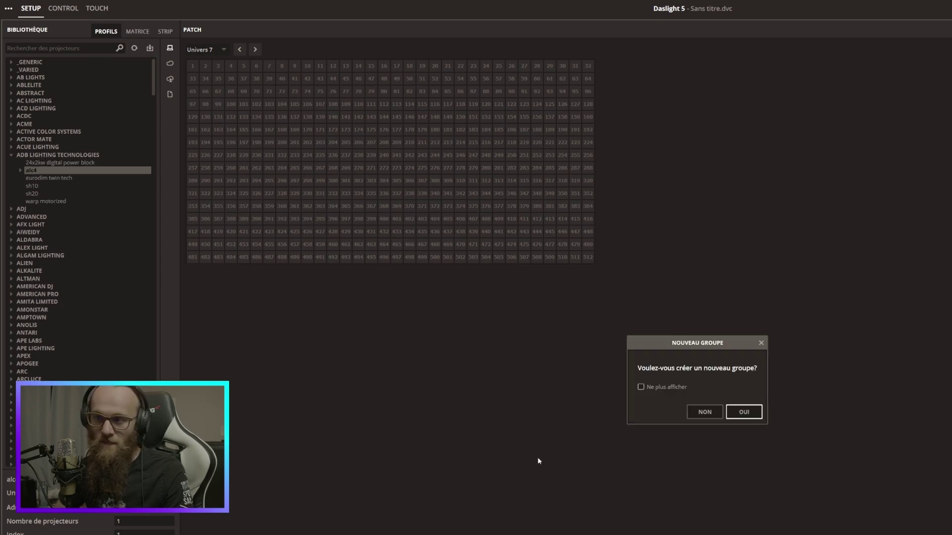
left_click(743, 415)
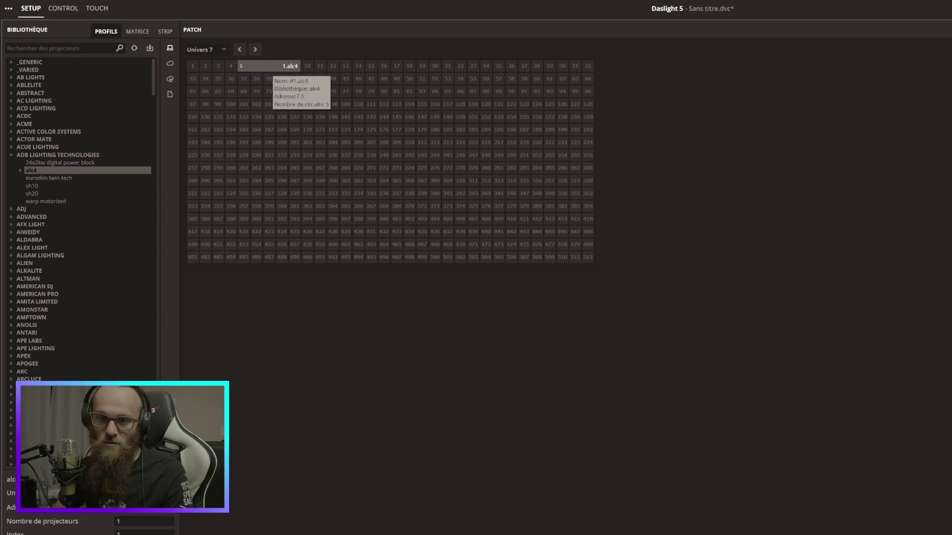
type("3")
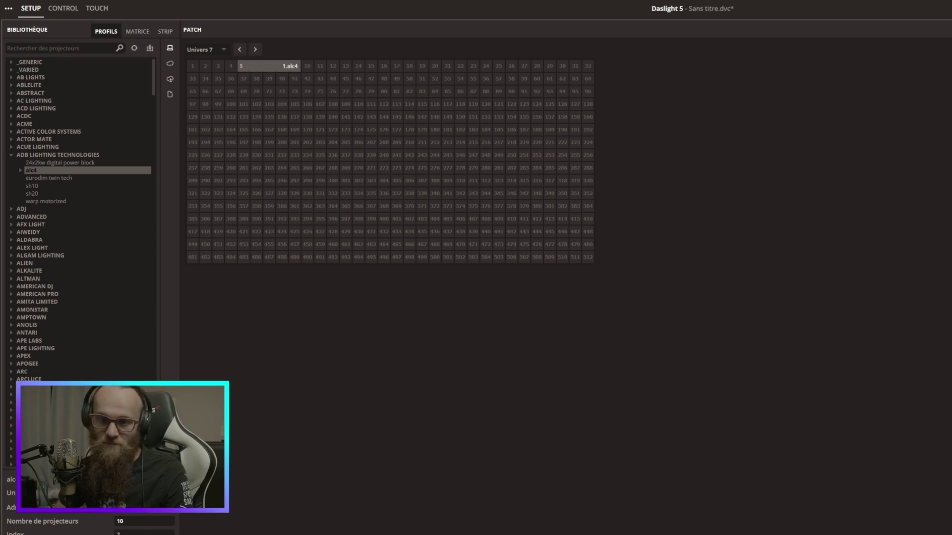
key("Return")
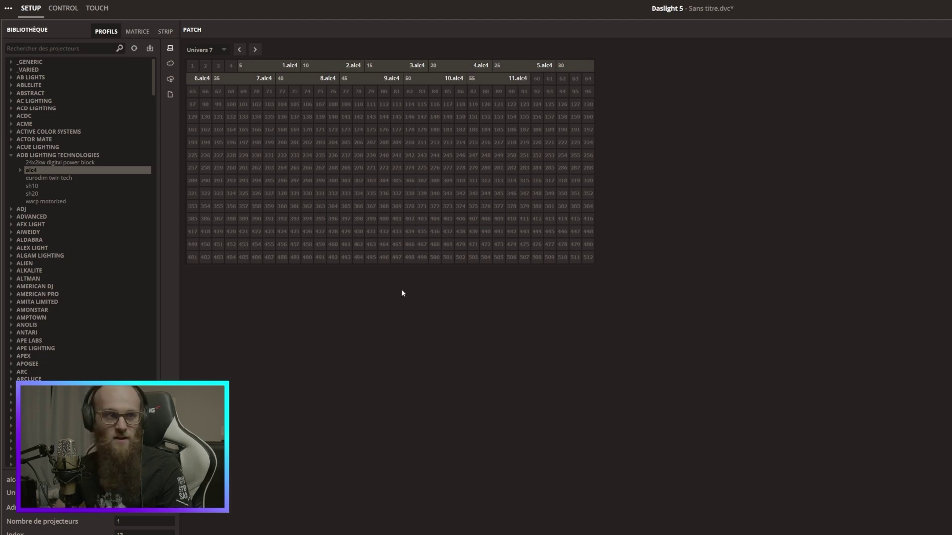
Assign port 2 of the SIUDI11A interface to Univers 7 in the interface settings and close them
left_click(8, 8)
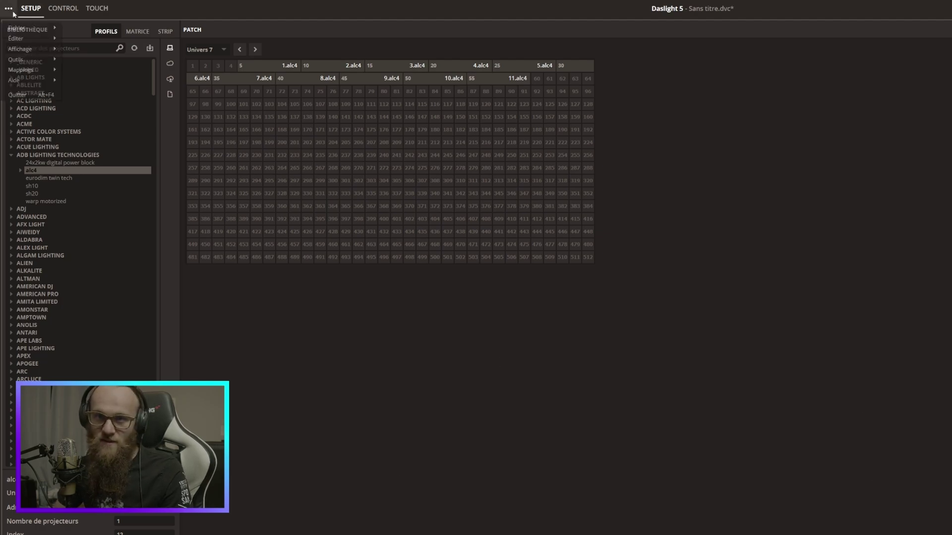
mouse_move(25, 38)
left_click(125, 95)
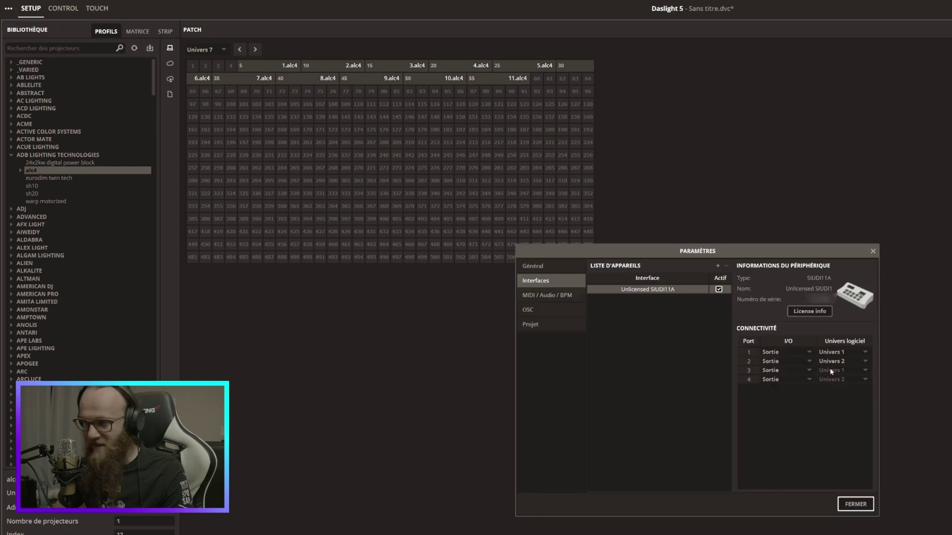
left_click(846, 364)
left_click(846, 364)
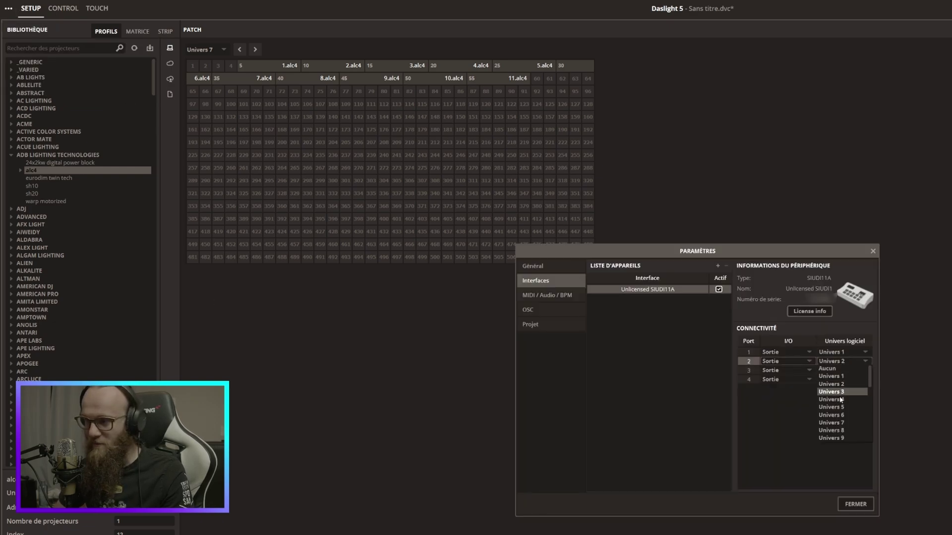
left_click(841, 422)
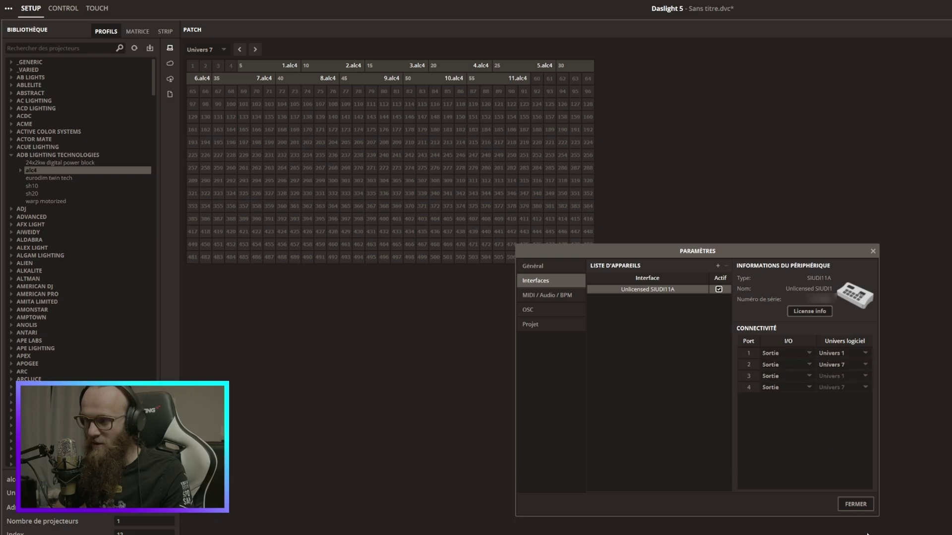
left_click(855, 504)
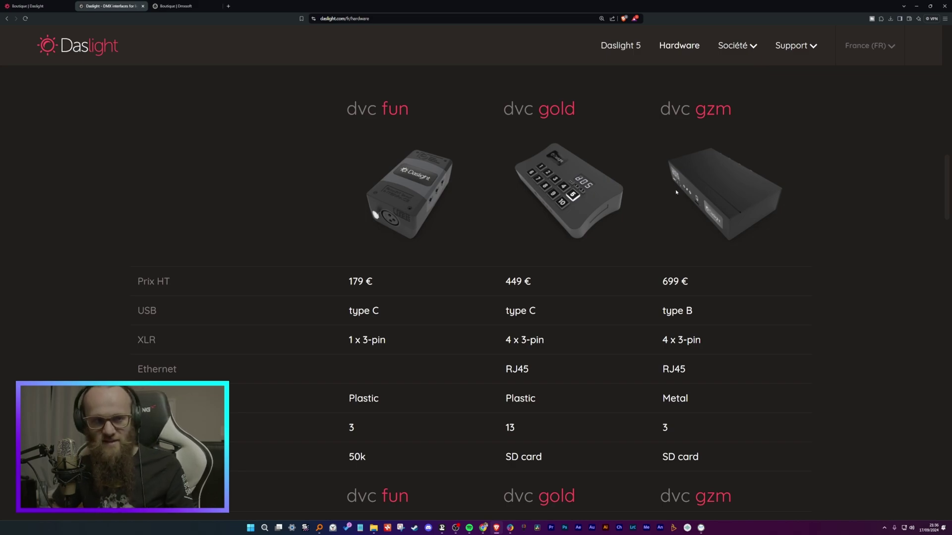
On the Daslight hardware web page, examine the dvc gzm's default live channels and live Art-Net universes
scroll(666, 219, "down", 5)
double_click(672, 279)
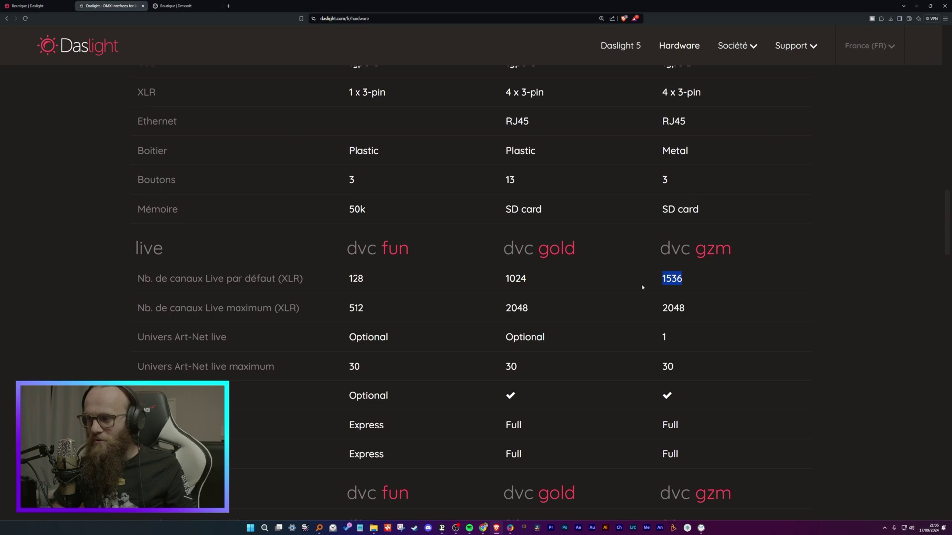
double_click(664, 338)
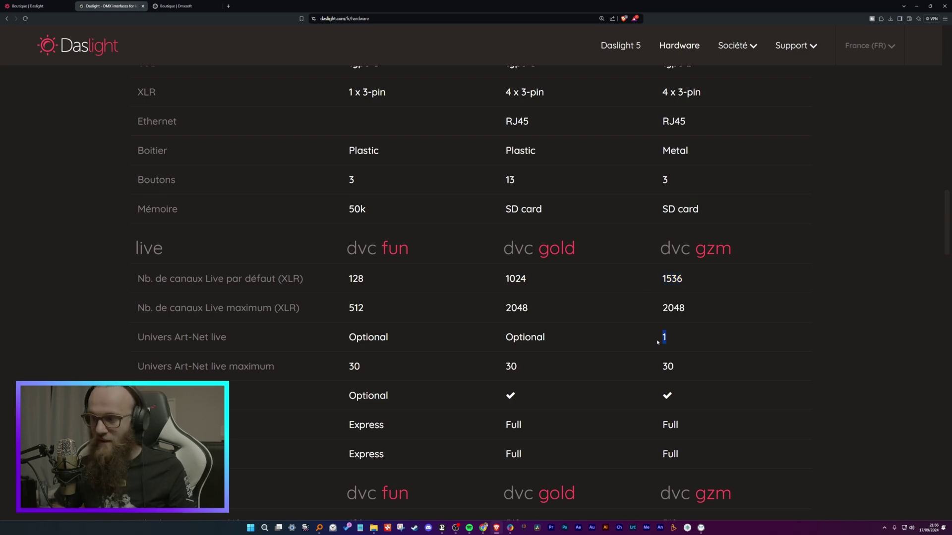
left_click(665, 365)
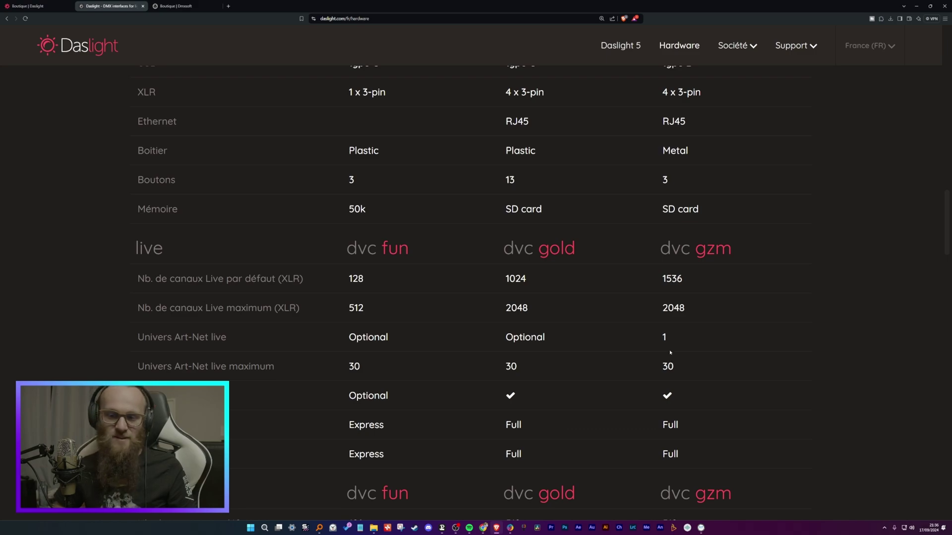
Compare the price, connectors, casing, buttons and memory of the dvc fun, gold and gzm interfaces
scroll(535, 331, "up", 5)
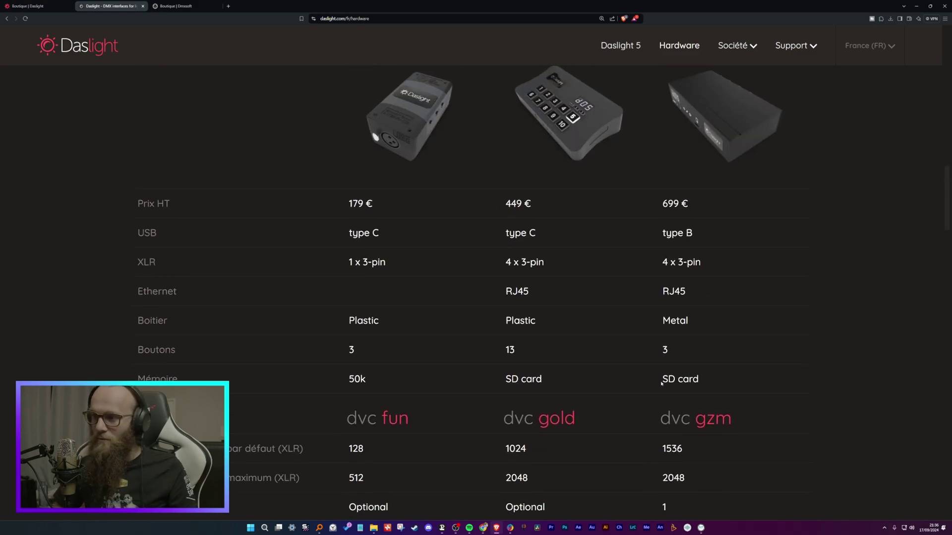
scroll(536, 330, "down", 1)
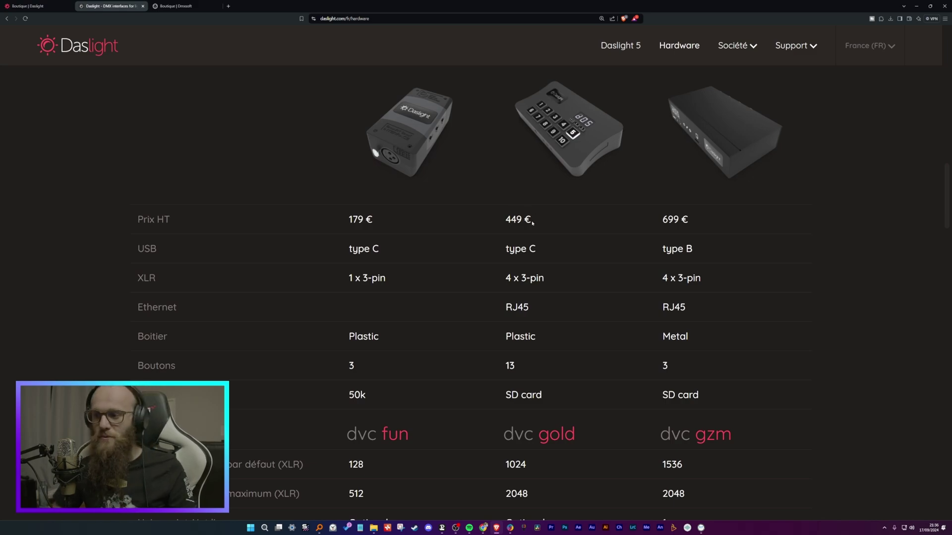
scroll(532, 223, "down", 1)
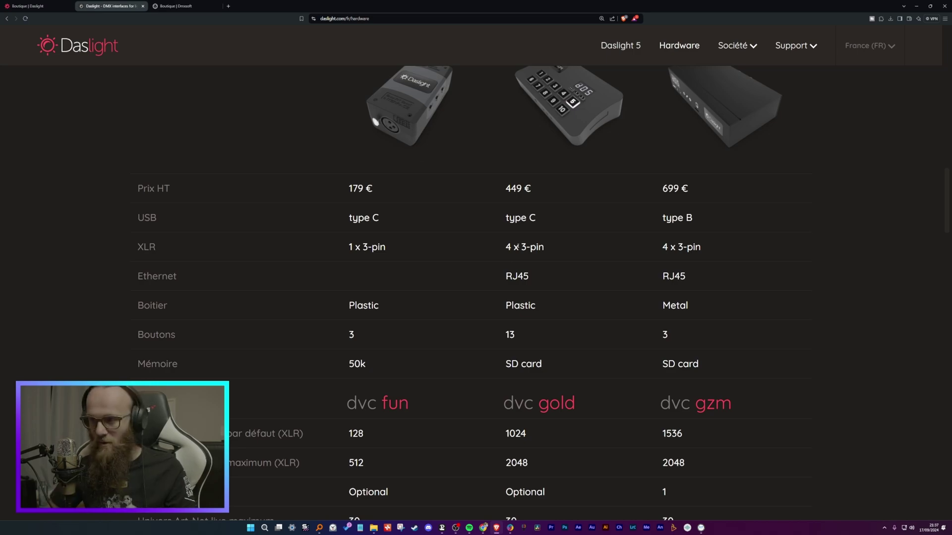
scroll(518, 246, "down", 3)
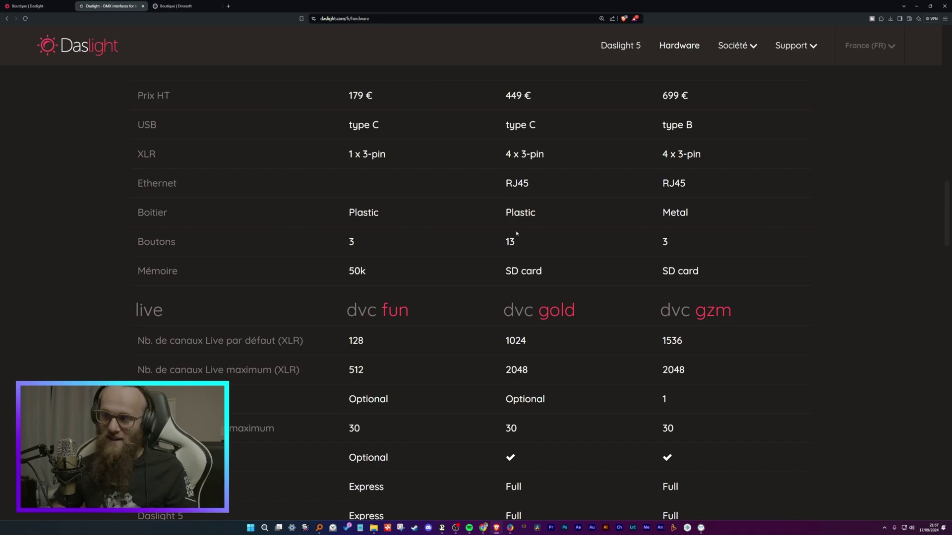
scroll(626, 194, "up", 2)
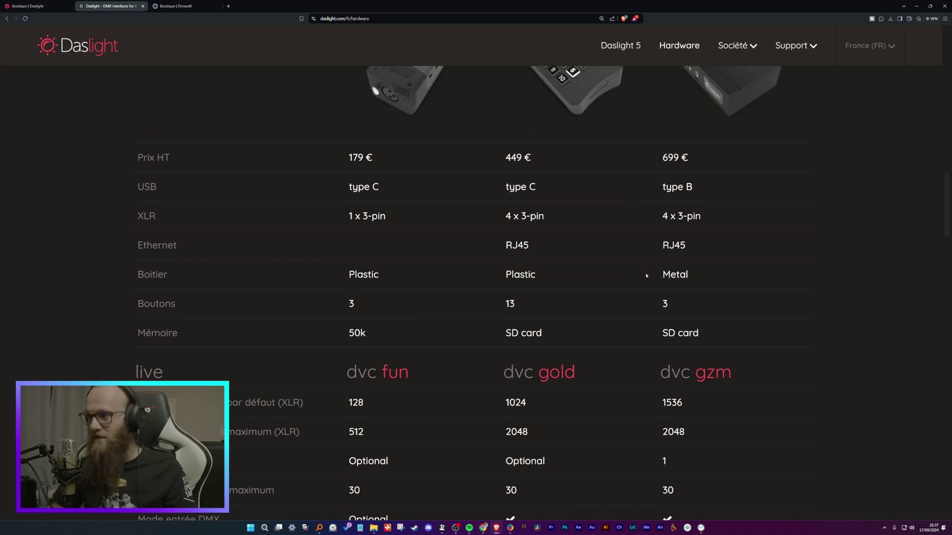
scroll(594, 288, "down", 1)
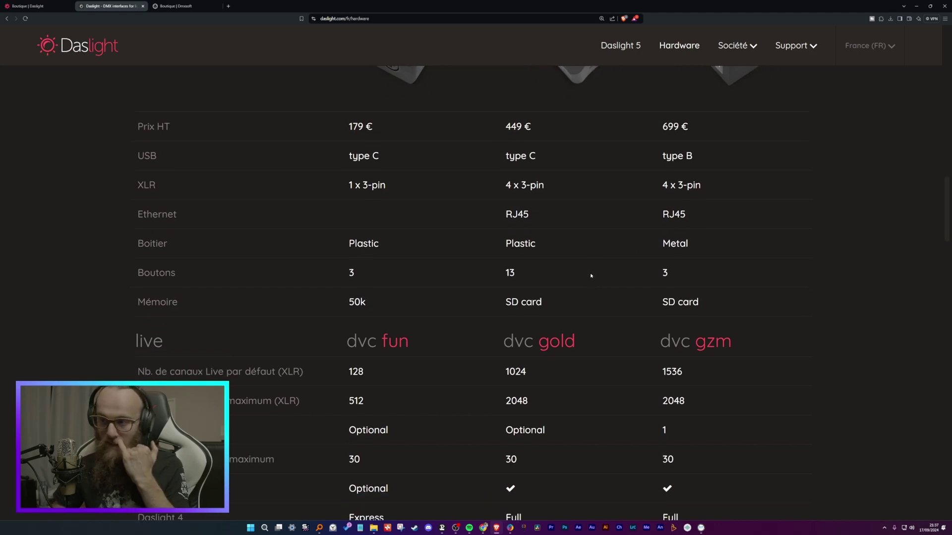
Examine the dvc gold's default and maximum live channels, Art-Net universes and DMX input mode in the live specifications
scroll(574, 269, "down", 5)
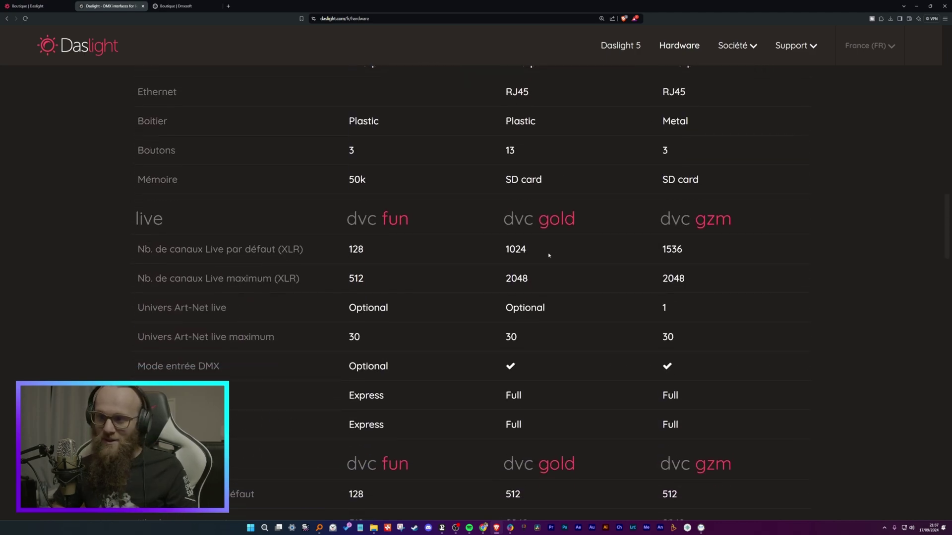
scroll(549, 233, "down", 3)
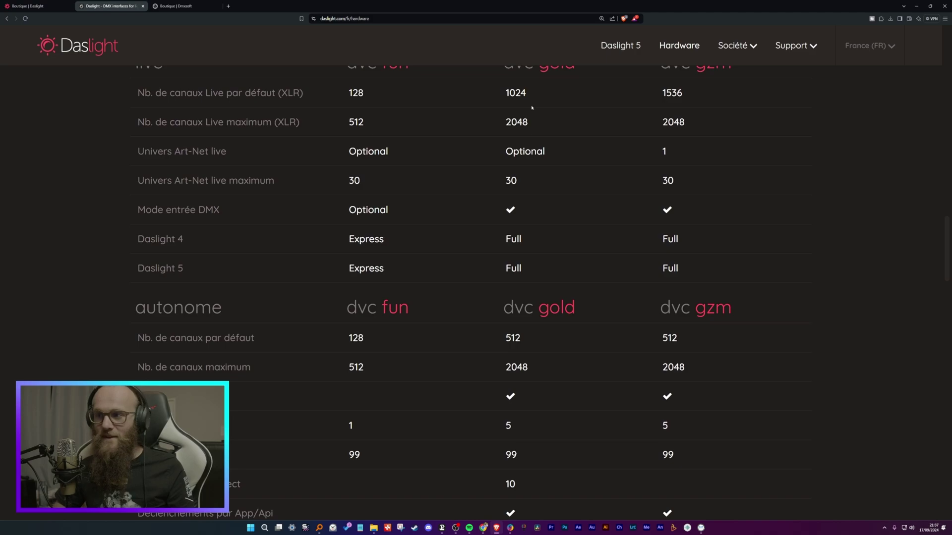
scroll(543, 121, "up", 1)
left_click_drag(531, 156, 489, 154)
left_click(560, 185)
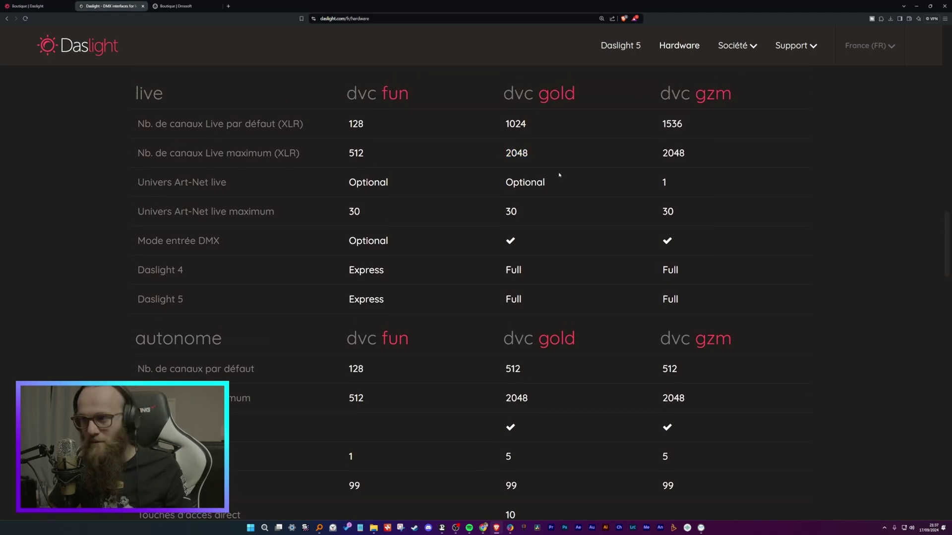
scroll(504, 176, "up", 1)
scroll(509, 175, "down", 1)
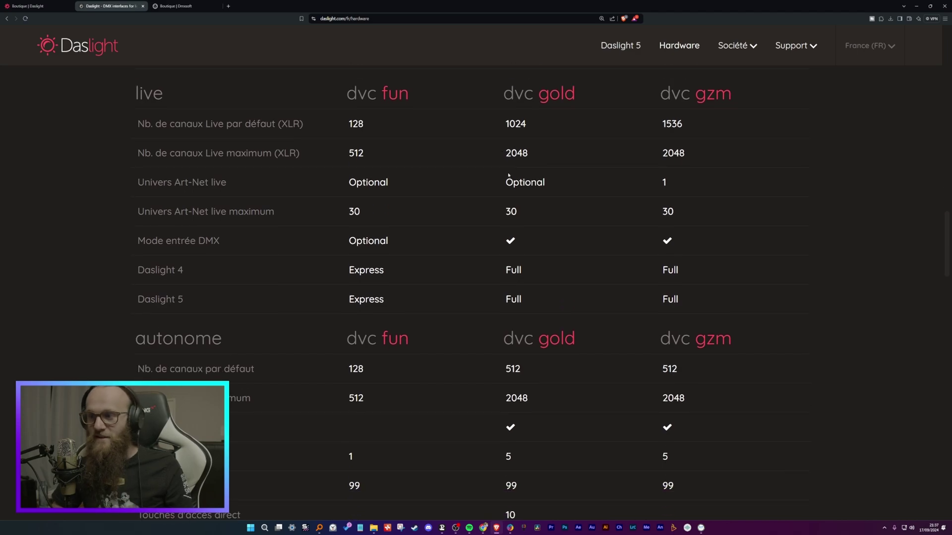
double_click(520, 213)
left_click(521, 213)
scroll(521, 219, "down", 1)
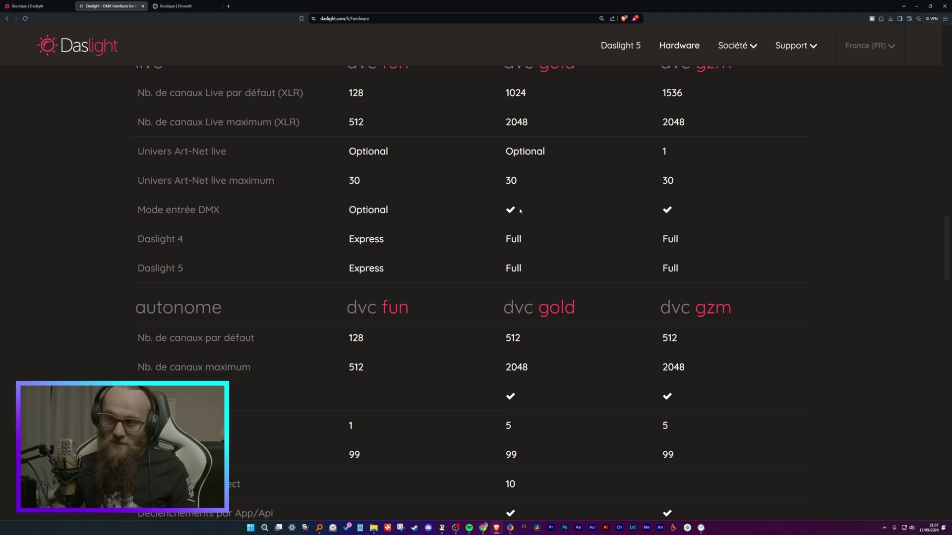
scroll(515, 208, "down", 1)
scroll(520, 218, "down", 1)
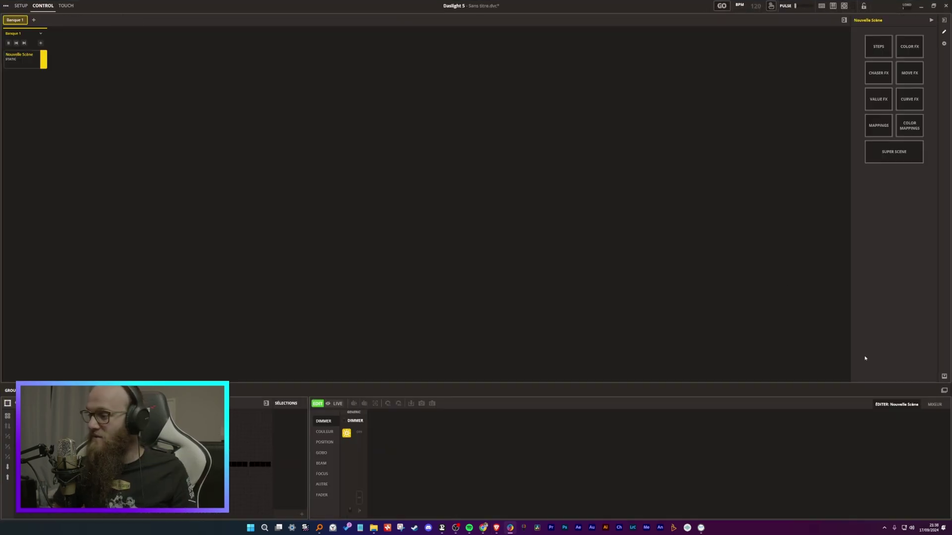
Switch to Daslight 5, show the mixer for the patched group and return to the Daslight hardware page
left_click(935, 404)
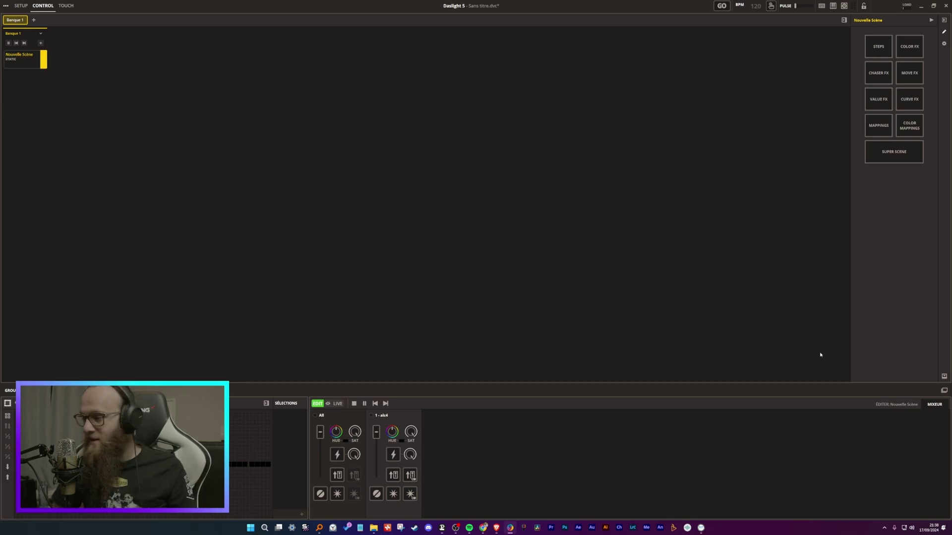
left_click(920, 5)
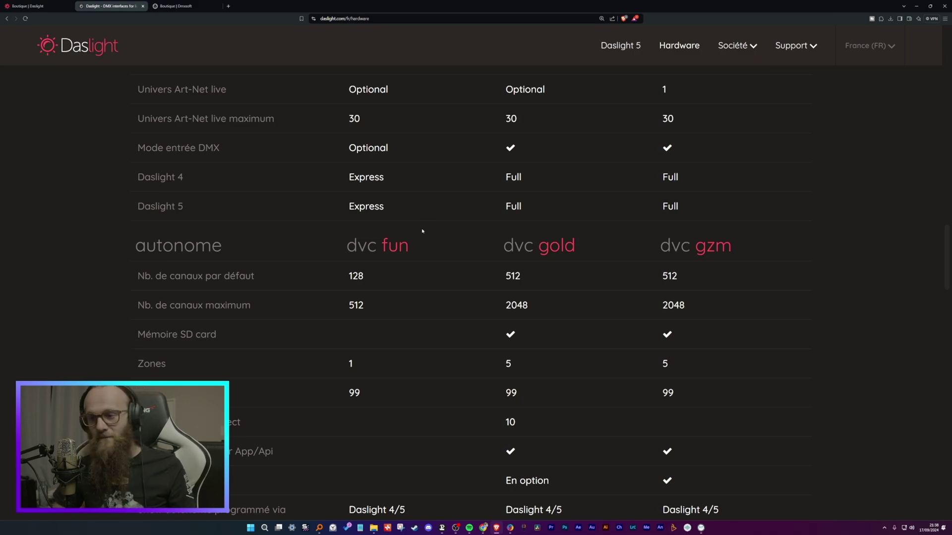
Examine the autonome specifications of the three interfaces, including channels, zones, scenes and the Calendrier feature
scroll(410, 223, "down", 3)
left_click_drag(145, 121, 341, 123)
left_click(447, 115)
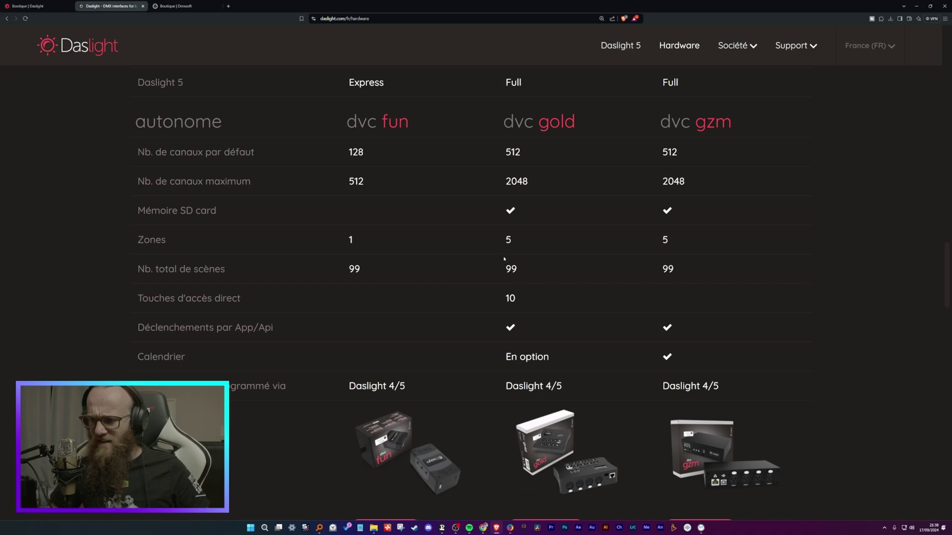
scroll(504, 263, "down", 1)
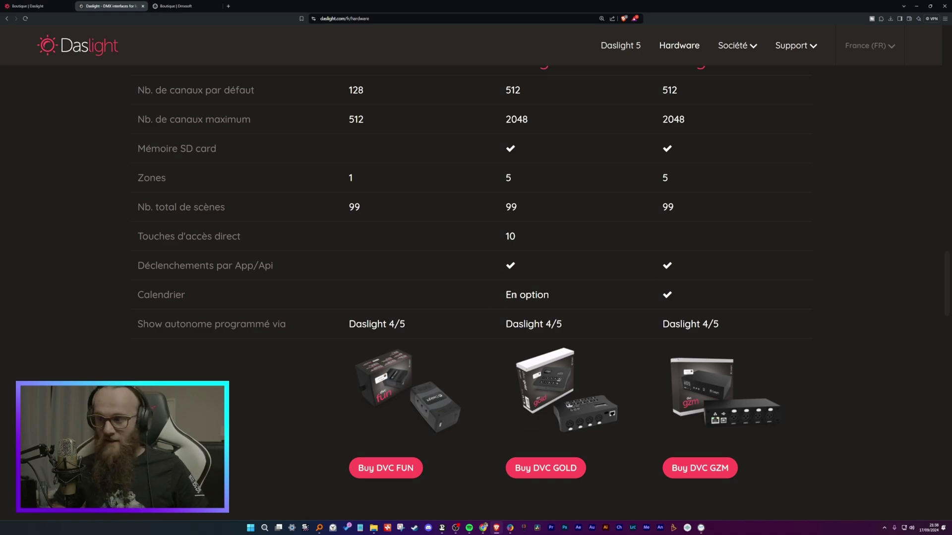
left_click_drag(504, 294, 565, 298)
left_click(678, 301)
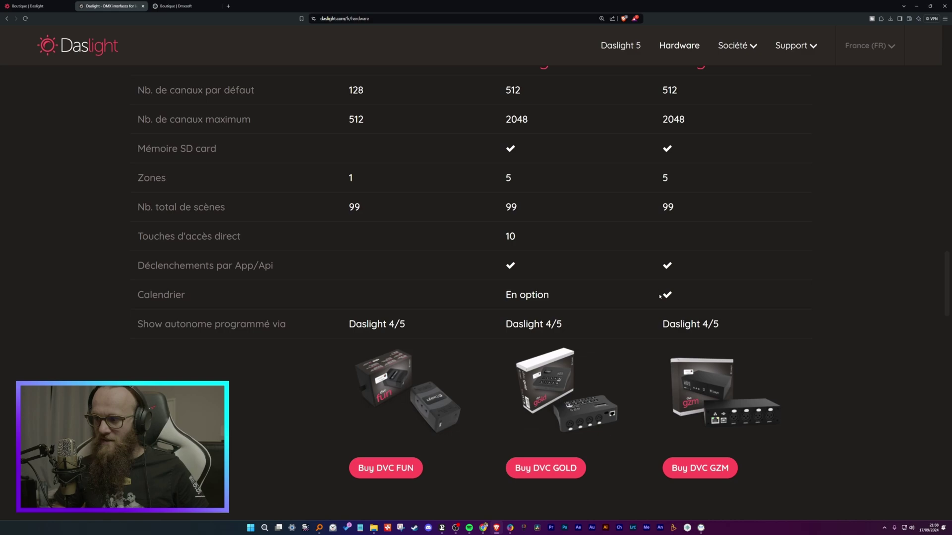
scroll(636, 300, "down", 1)
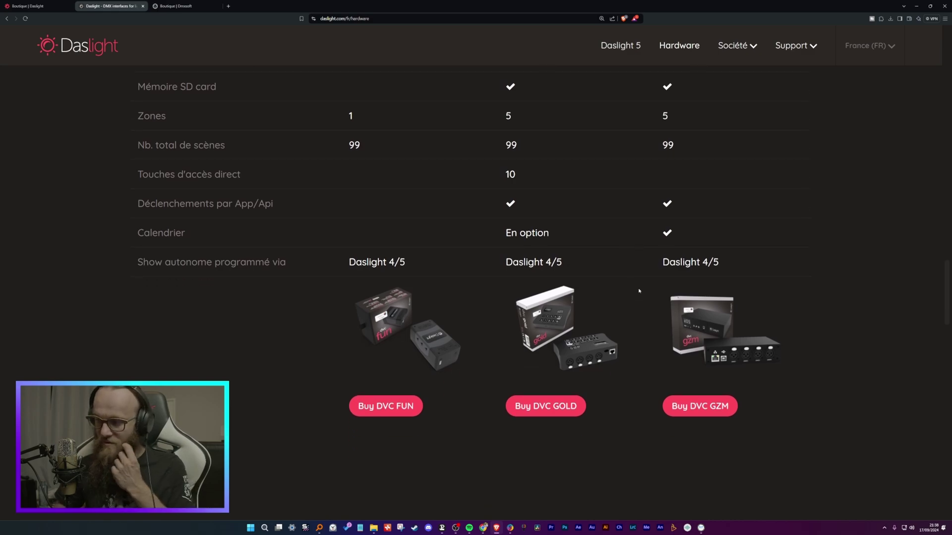
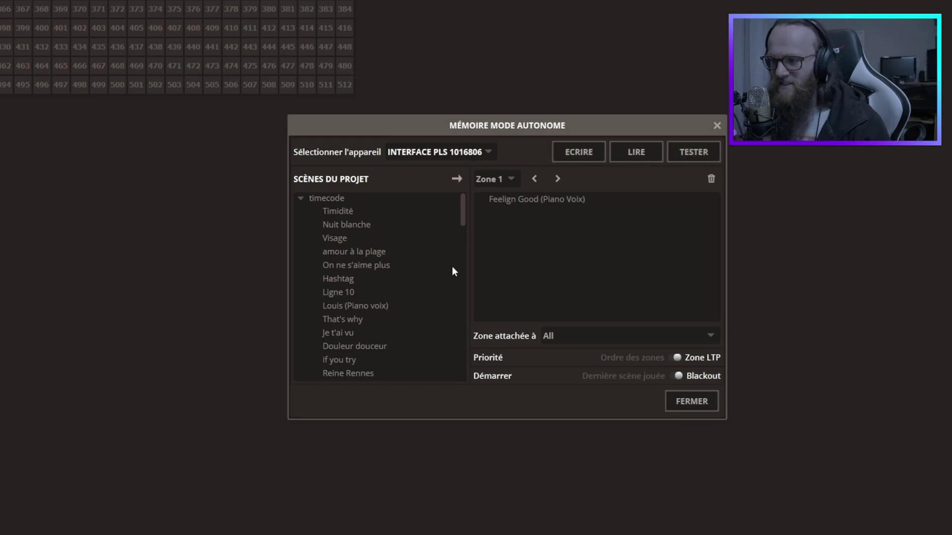
Try attaching Zone 1 to individual fixture groups such as Lyres and led party tcl spot, and restore All
left_click(508, 180)
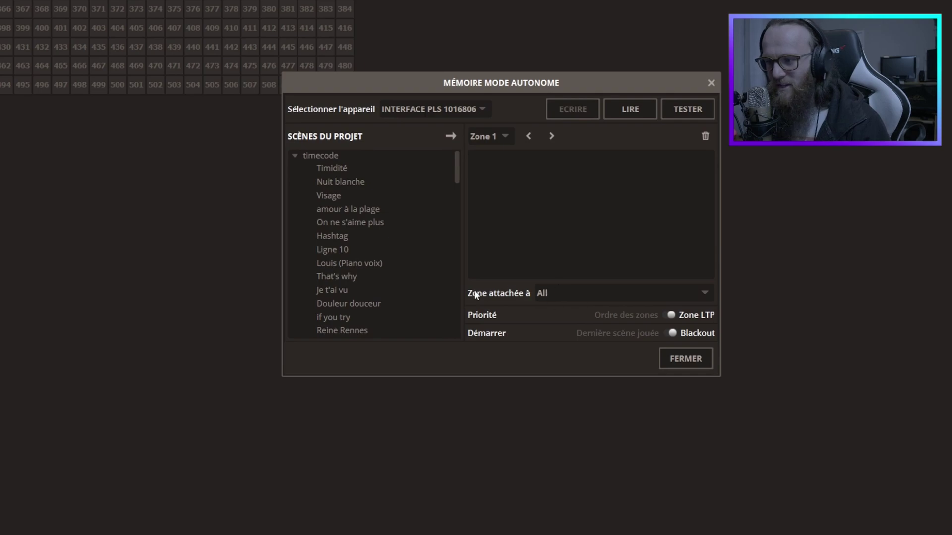
left_click(549, 292)
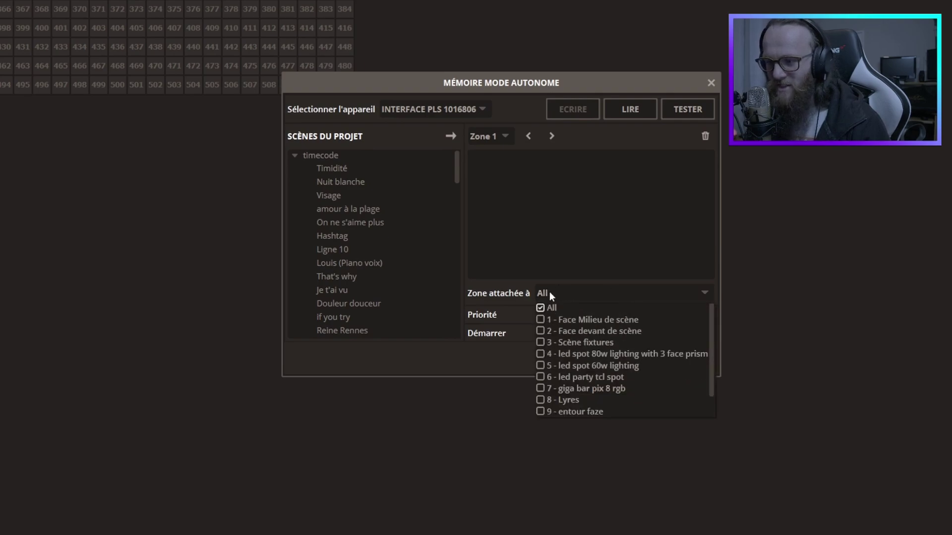
scroll(563, 332, "down", 1)
scroll(560, 335, "up", 1)
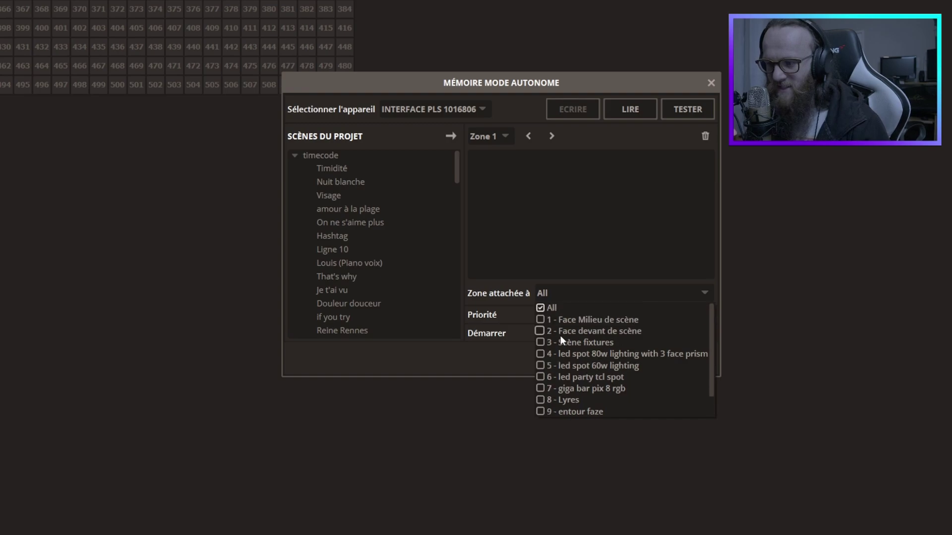
scroll(569, 355, "down", 1)
scroll(554, 366, "up", 1)
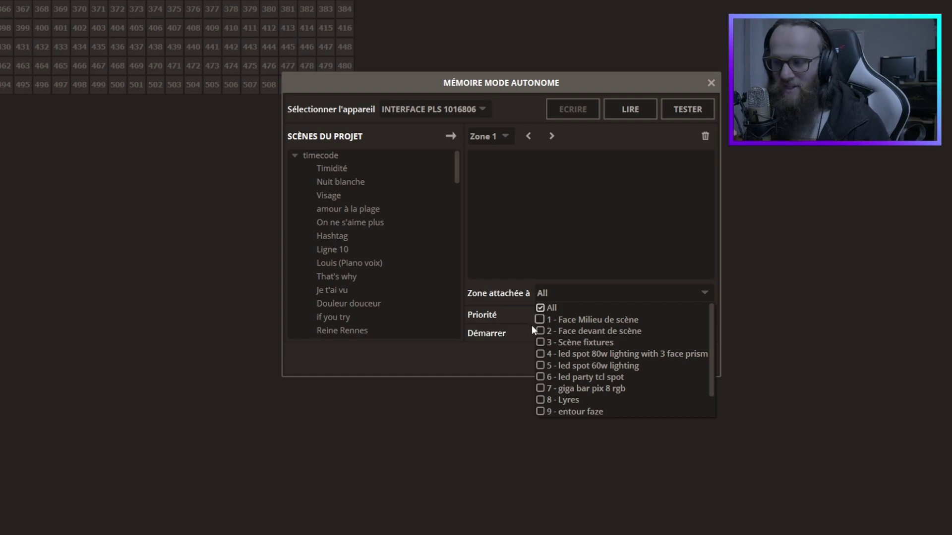
scroll(546, 351, "down", 1)
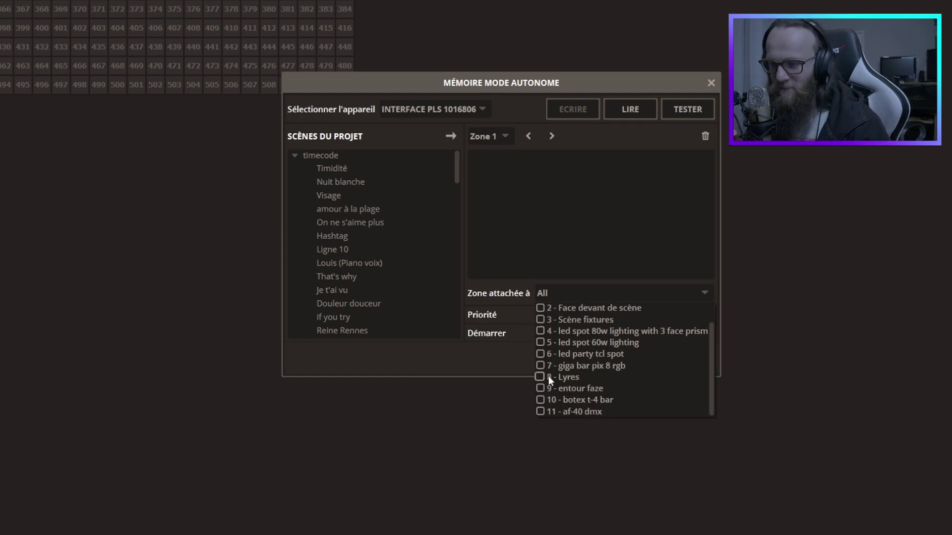
left_click(540, 377)
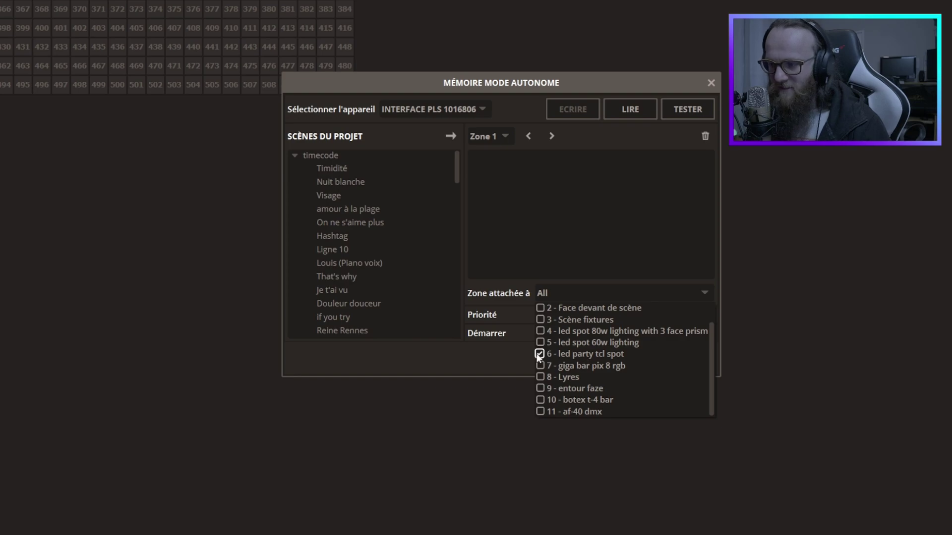
left_click(539, 354)
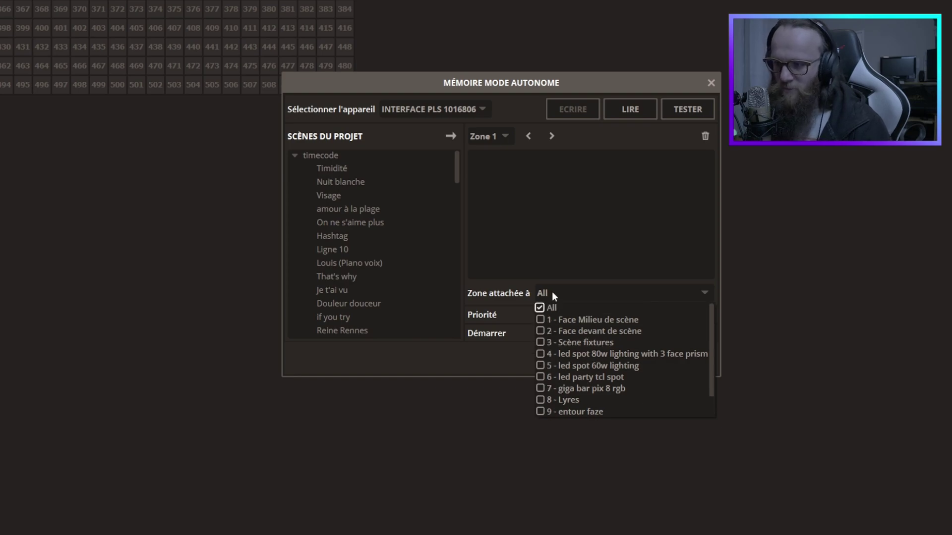
left_click(533, 296)
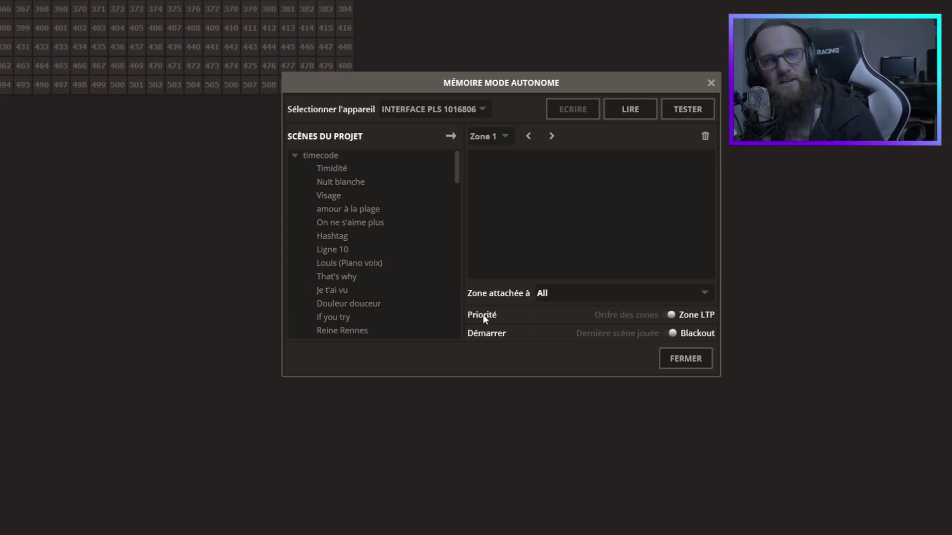
Try the Ordre des zones priority and the Dernière scène jouée startup option, and restore Zone LTP and Blackout
left_click(671, 315)
left_click(670, 316)
left_click(671, 316)
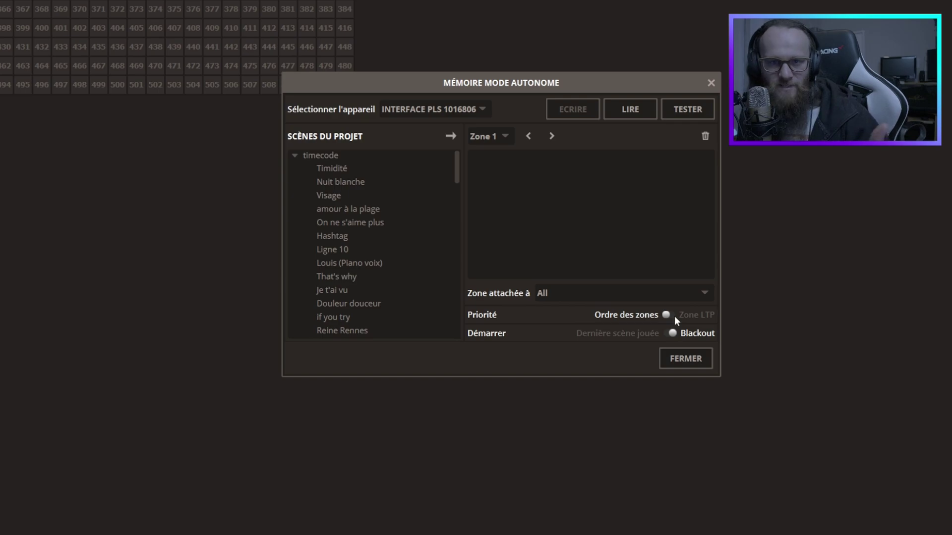
left_click(674, 320)
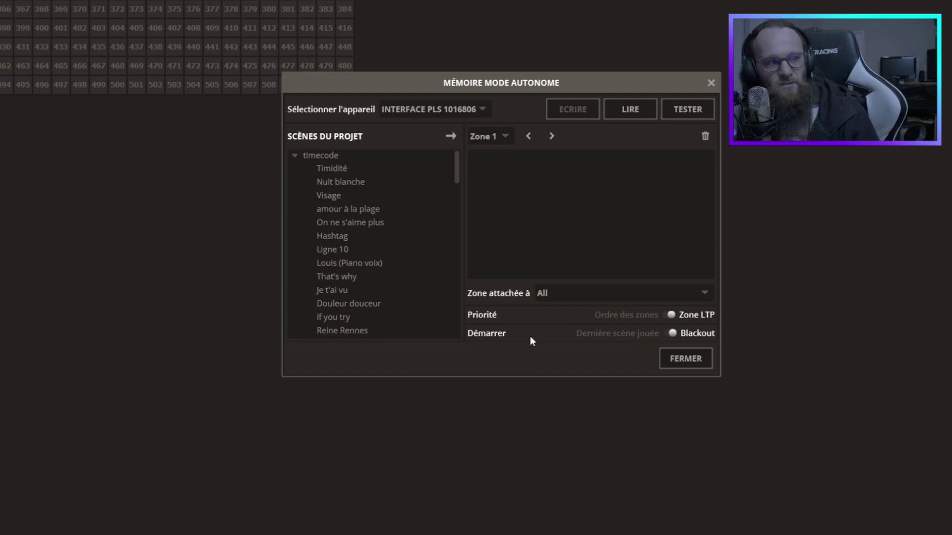
left_click(671, 334)
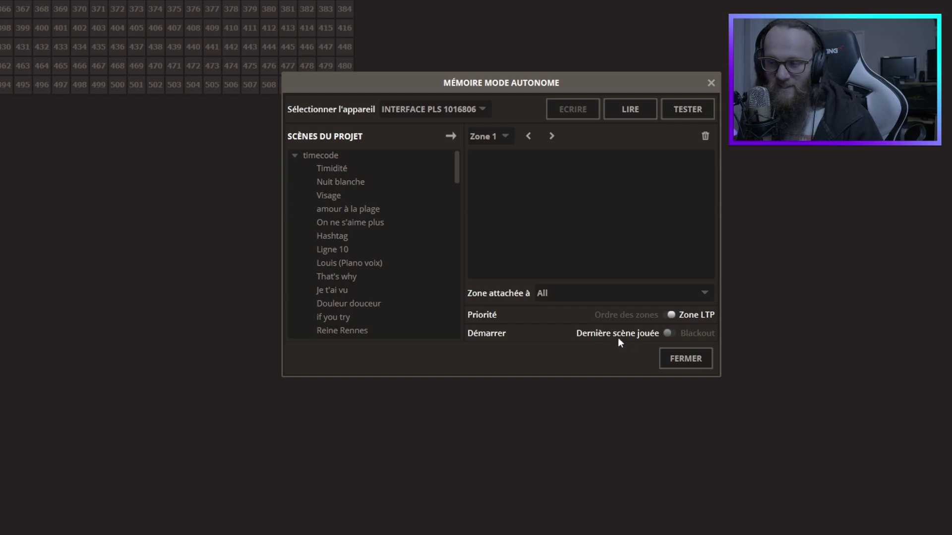
left_click(668, 332)
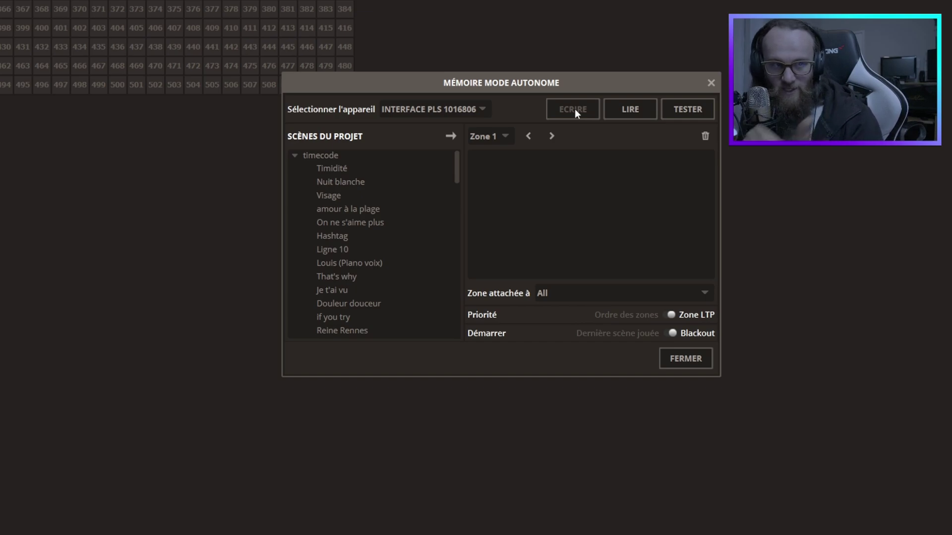
Run a test of the interface's standalone memory, stop it and close the standalone memory dialog
left_click(694, 113)
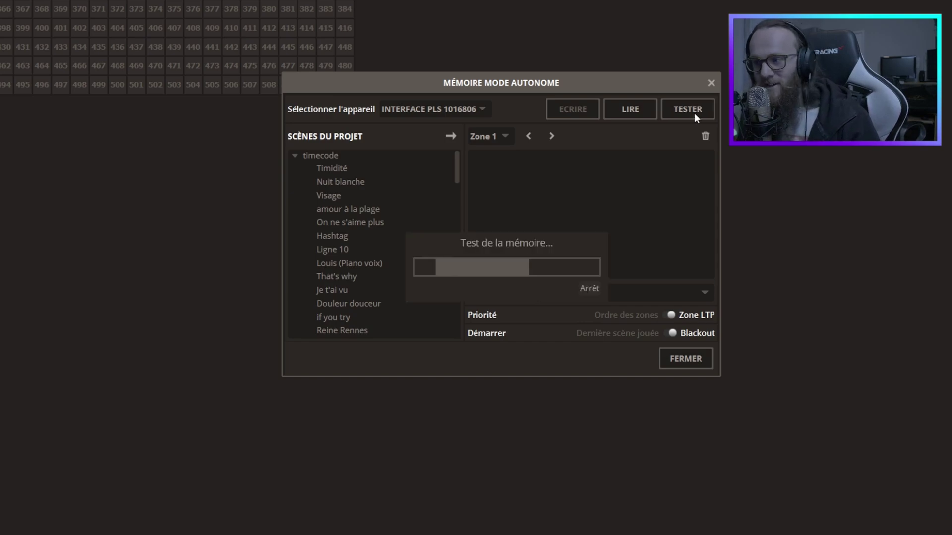
left_click(591, 291)
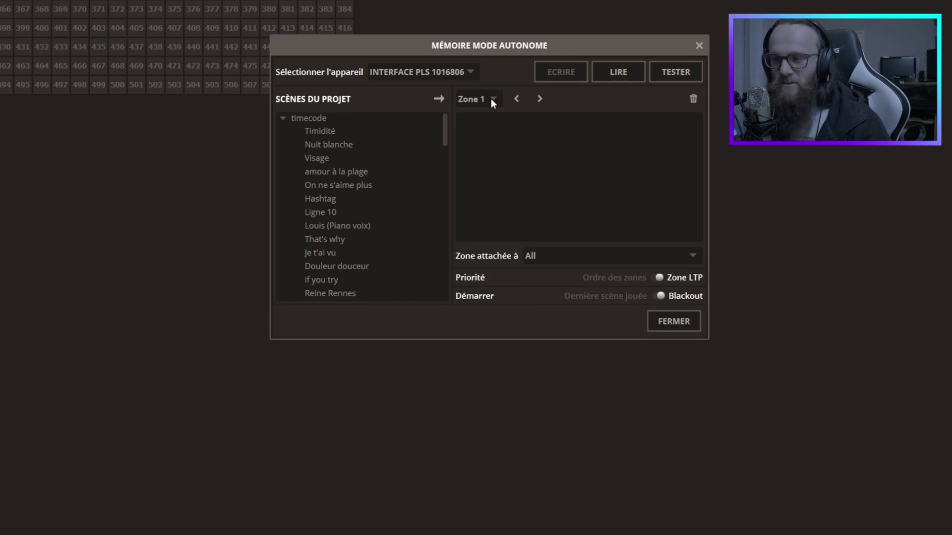
left_click(317, 130)
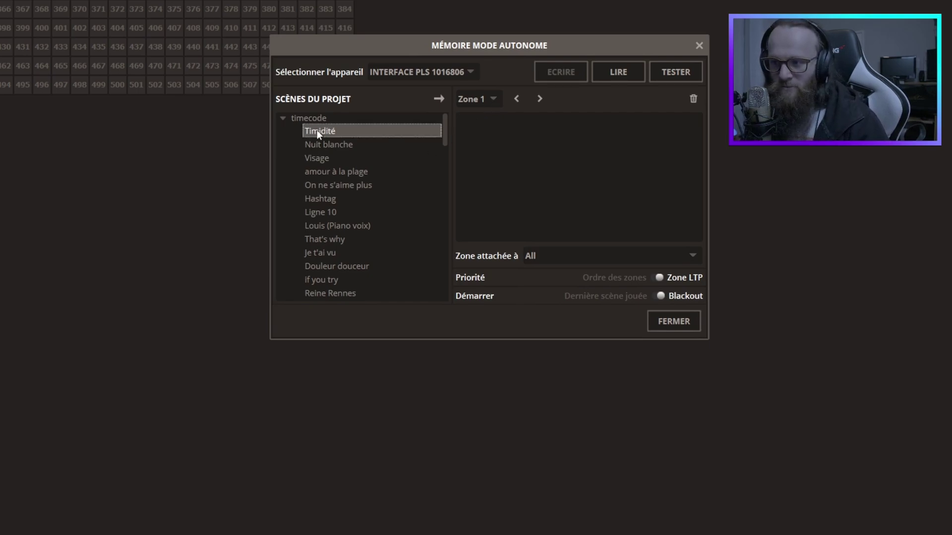
left_click(674, 322)
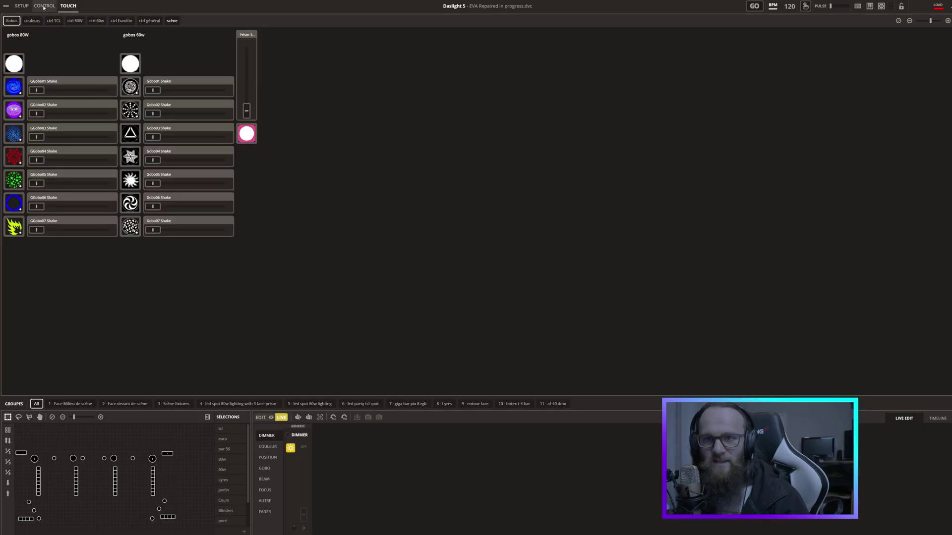
Show the Control view and play the timecode scene On ne s'aime plus
left_click(44, 6)
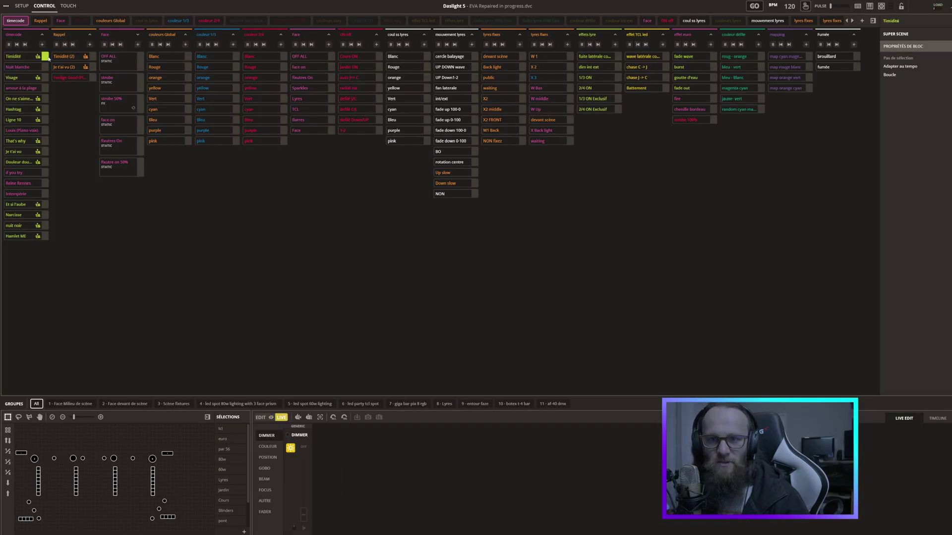
left_click(24, 78)
left_click(42, 95)
Open the standalone mode memory and add the scenes Timidité, Visage and On ne s'aime plus to Zone 1
left_click(6, 6)
mouse_move(22, 42)
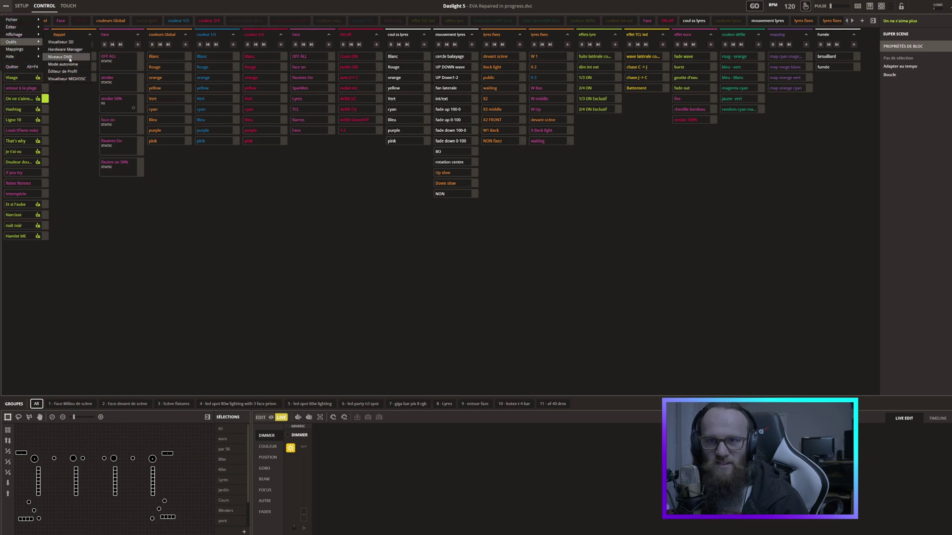
left_click(63, 64)
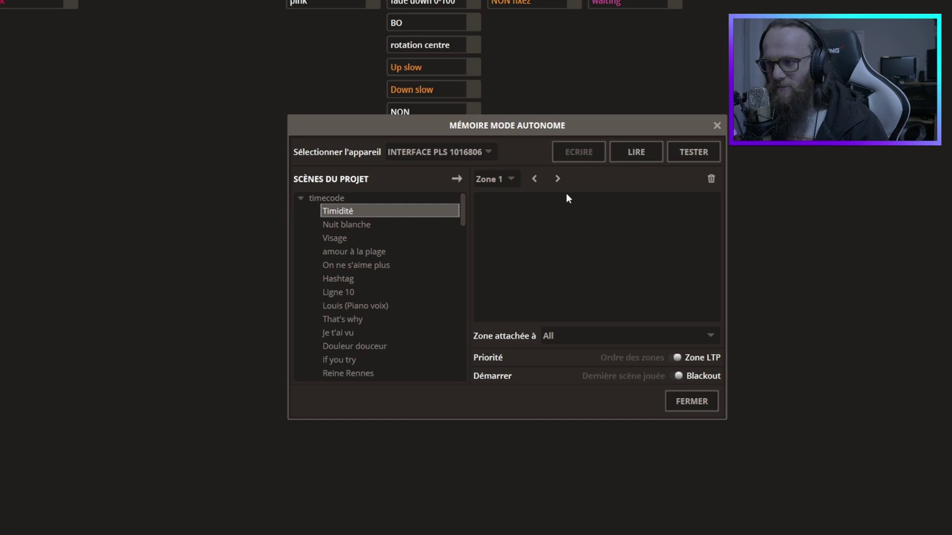
left_click(455, 180)
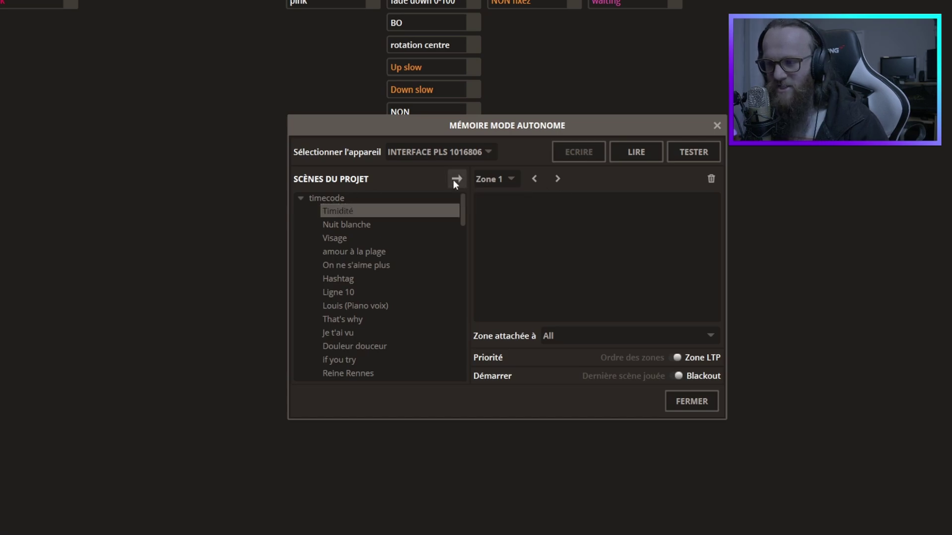
left_click(454, 180)
left_click(340, 237)
left_click_drag(340, 237, 516, 219)
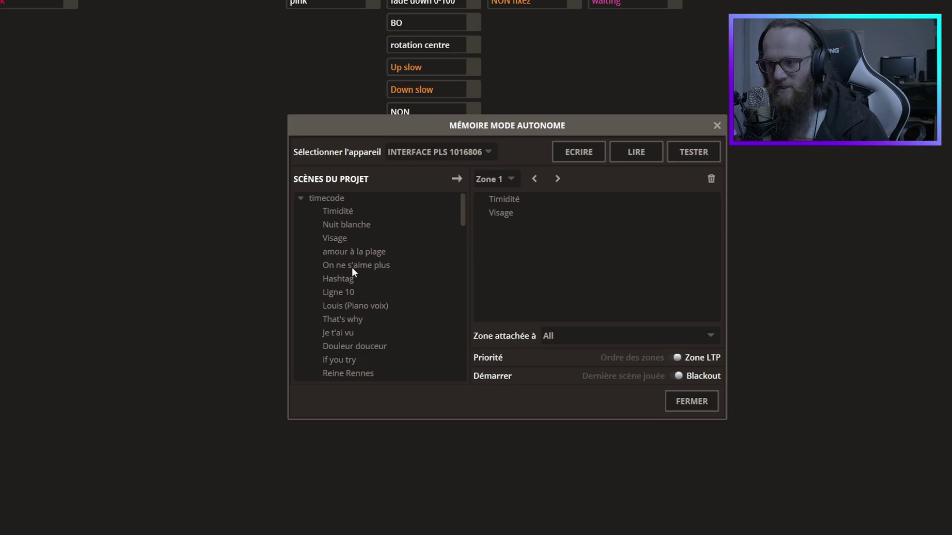
left_click_drag(351, 259, 504, 233)
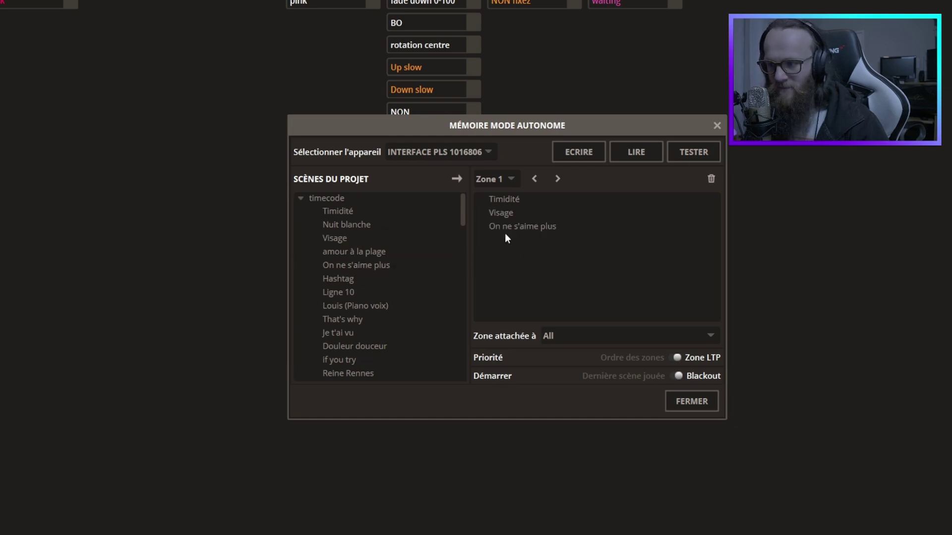
Add the timecode scenes from Ligne 10 through Douleur douceur to Zone 2
left_click(506, 185)
left_click(506, 203)
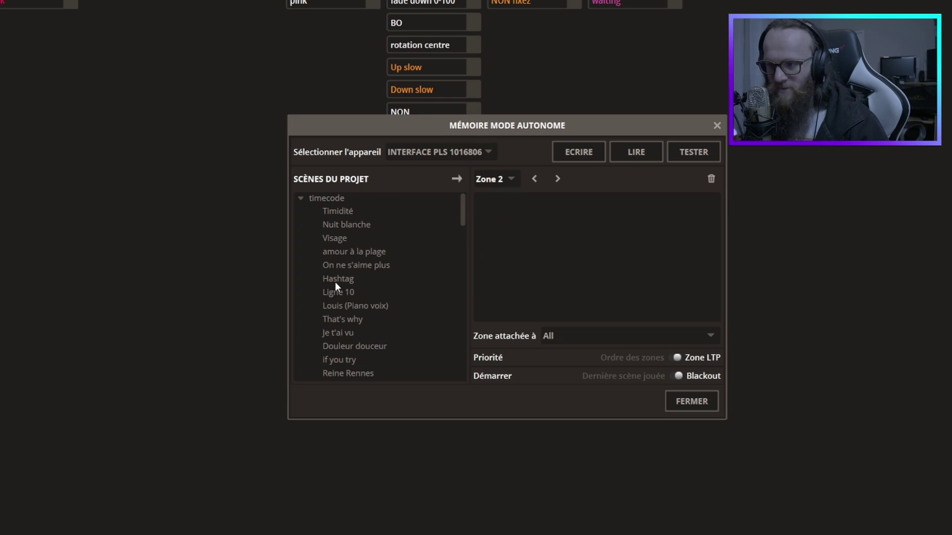
scroll(335, 281, "down", 1)
left_click(346, 254)
left_click(333, 310, "shift")
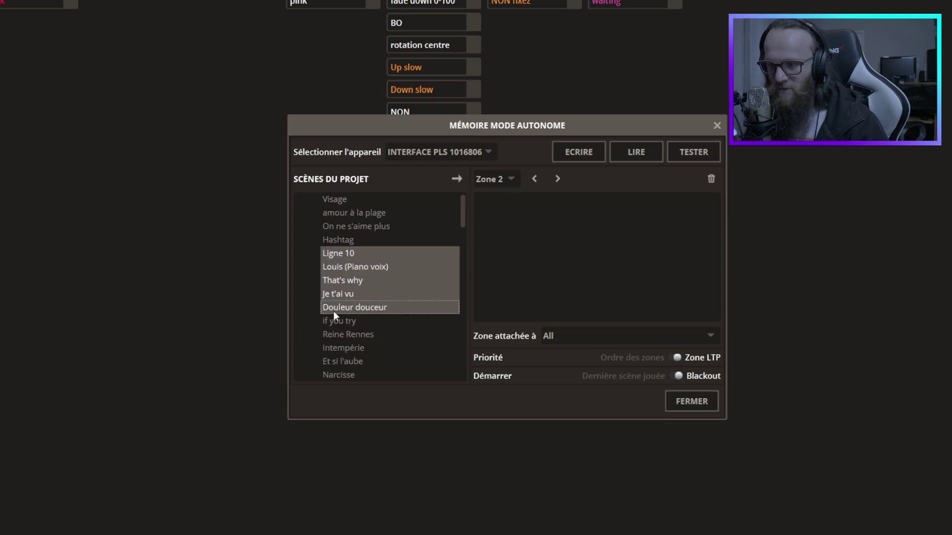
left_click_drag(340, 253, 504, 264)
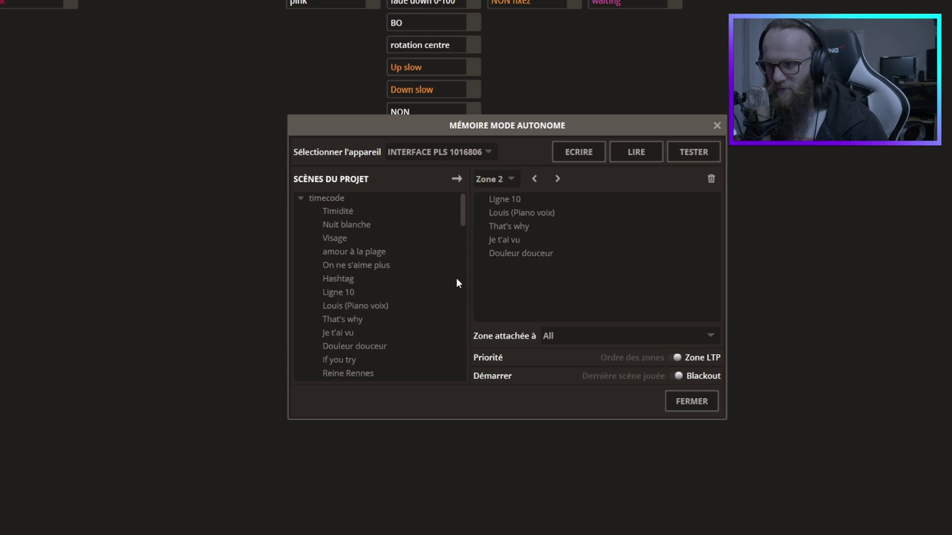
Add all the Face scenes, from OFF ALL through fixutre on 50%, to Zone 3
left_click(300, 198)
left_click(315, 209)
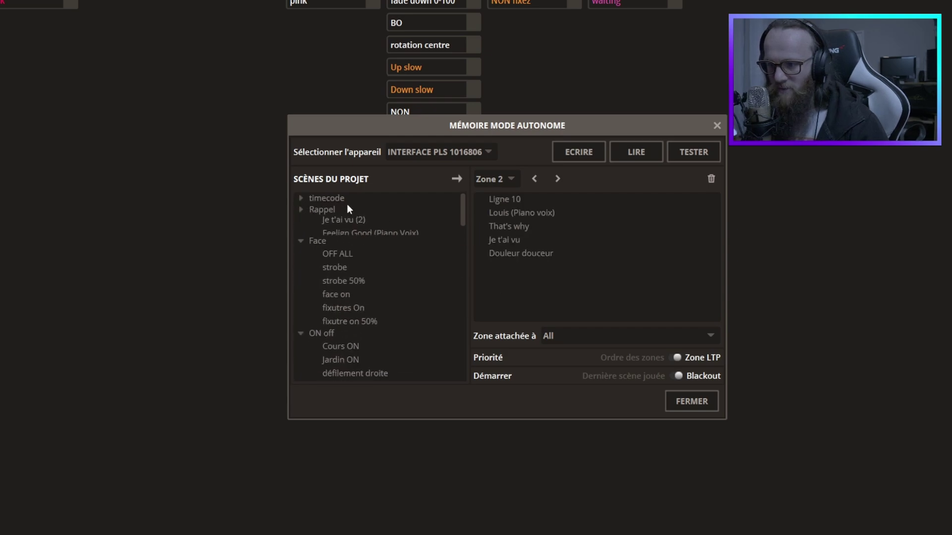
left_click(513, 178)
left_click(501, 215)
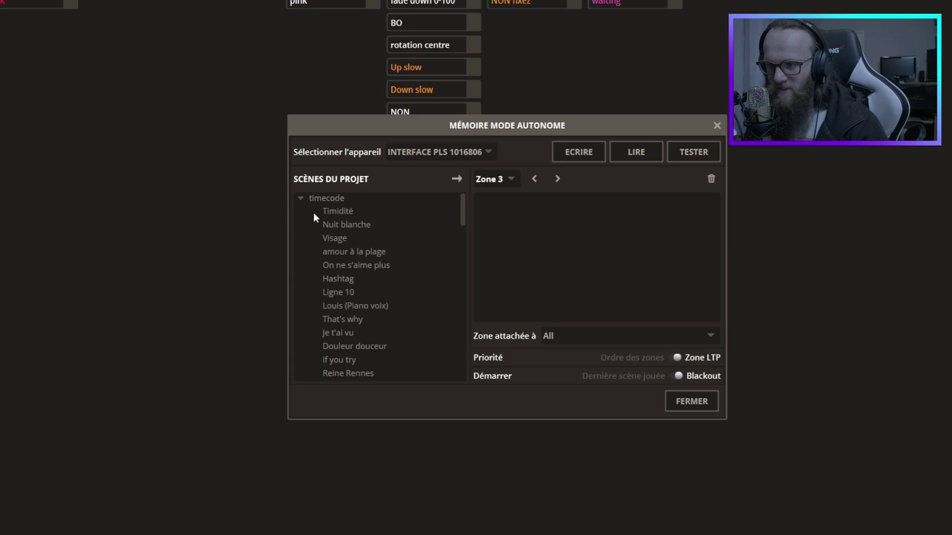
left_click(301, 199)
left_click(301, 210)
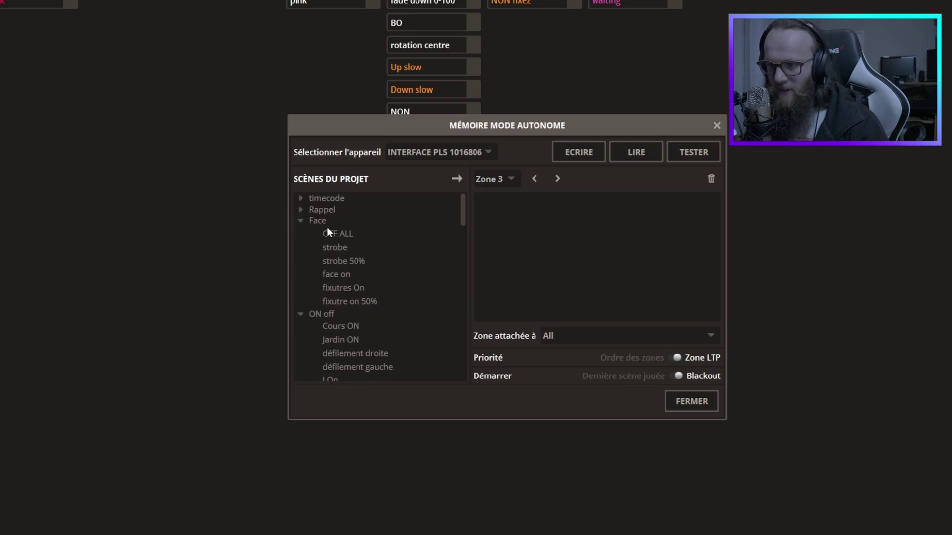
left_click(330, 232)
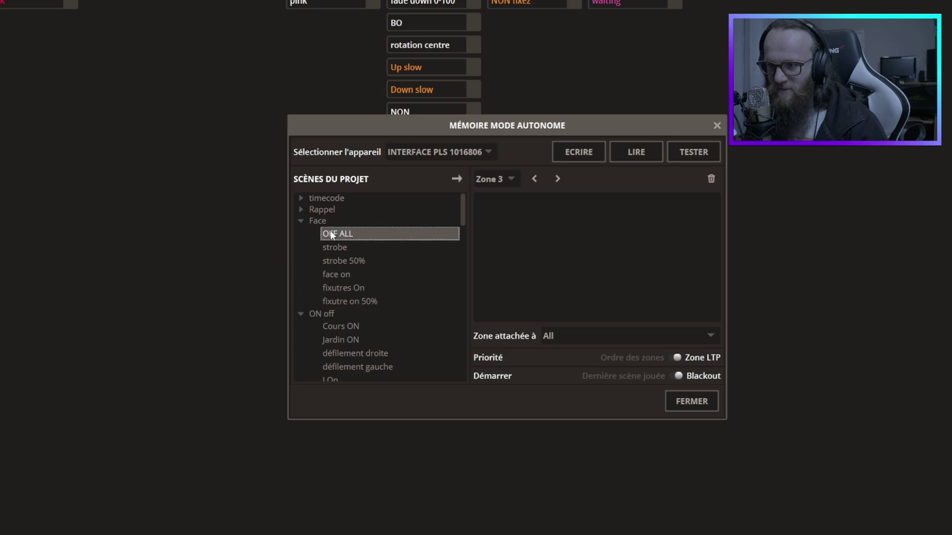
left_click(341, 301, "shift")
left_click_drag(332, 240, 552, 221)
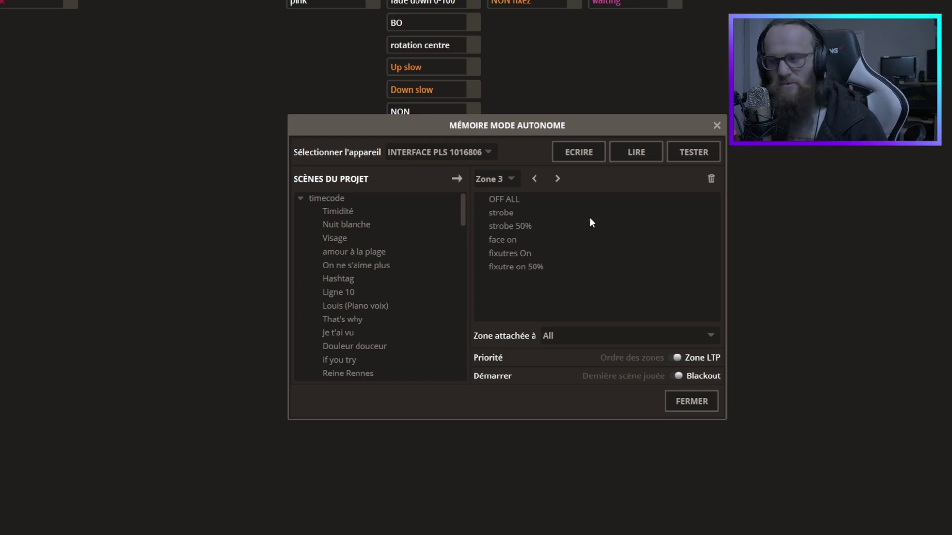
Write the zones to the interface, storing the file in its memory, and start the standalone memory test
left_click(581, 152)
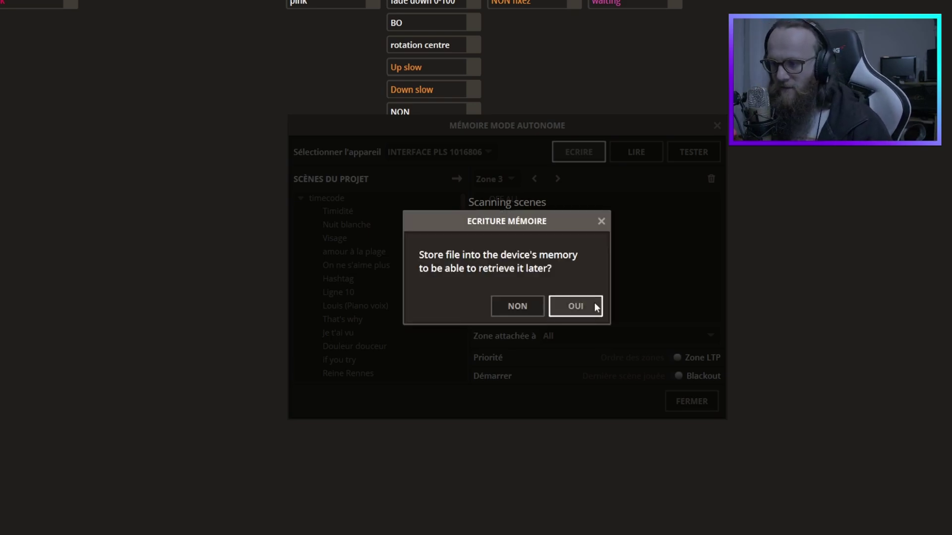
left_click(586, 311)
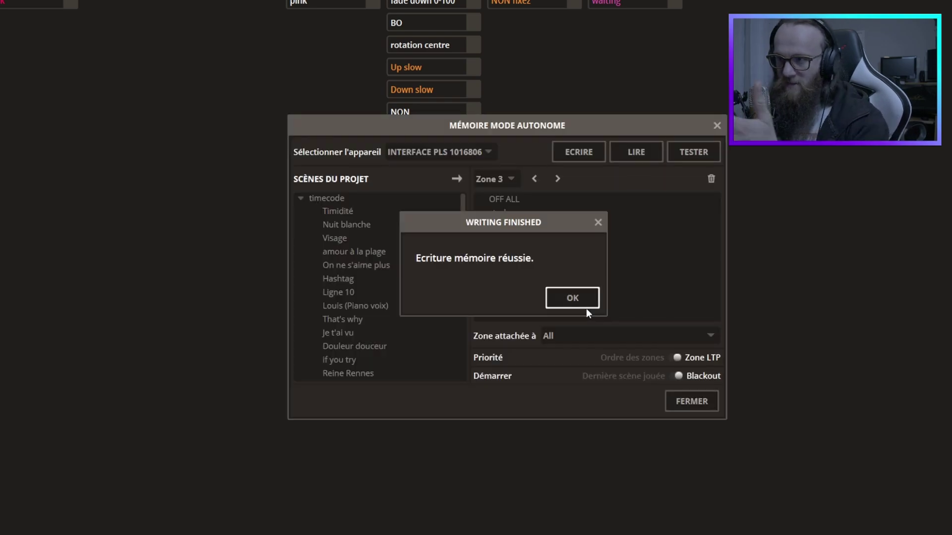
left_click(588, 301)
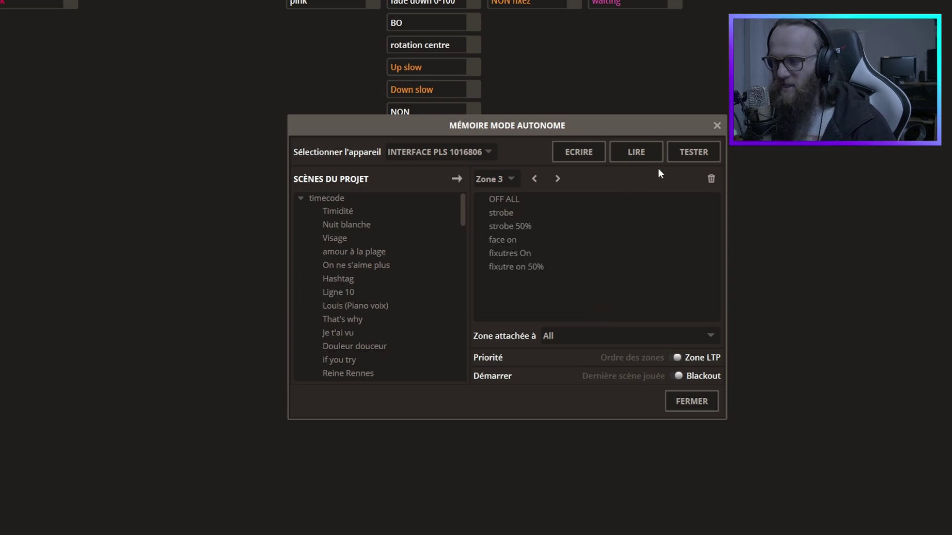
left_click_drag(629, 129, 665, 129)
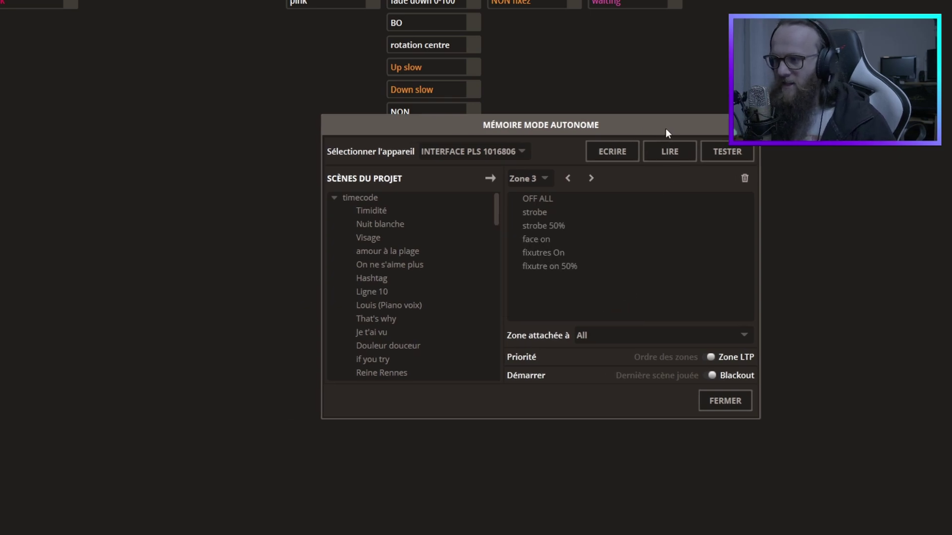
left_click(751, 151)
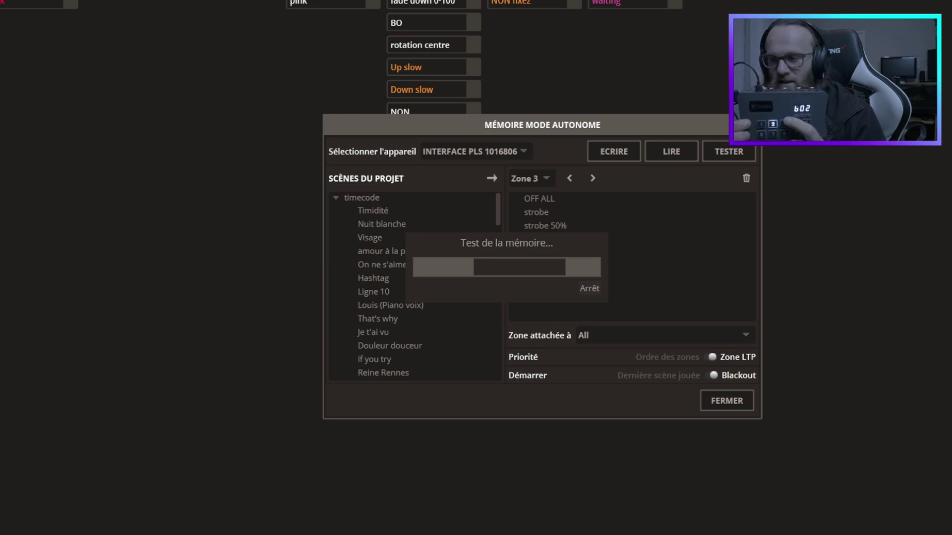
Stop the memory test, read the standalone memory back from the interface and load the stored project
left_click(583, 289)
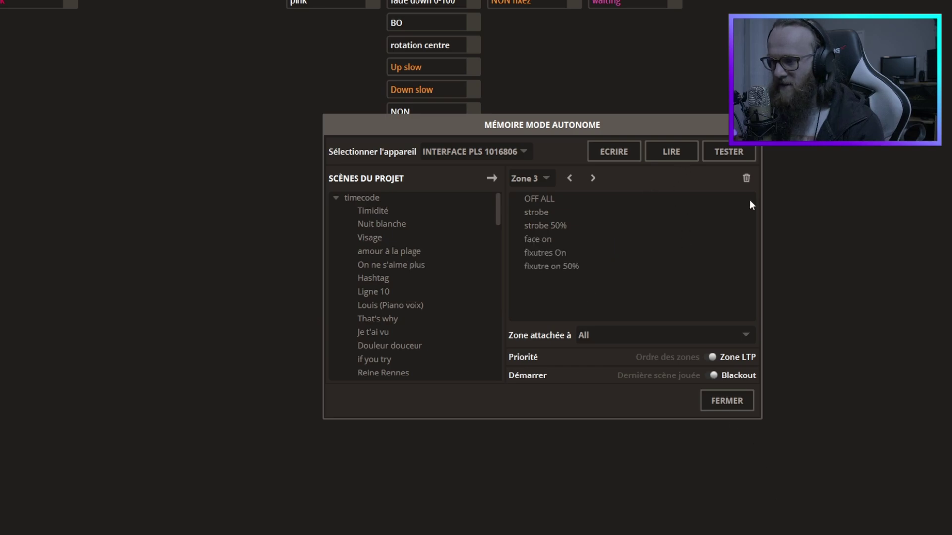
left_click(671, 153)
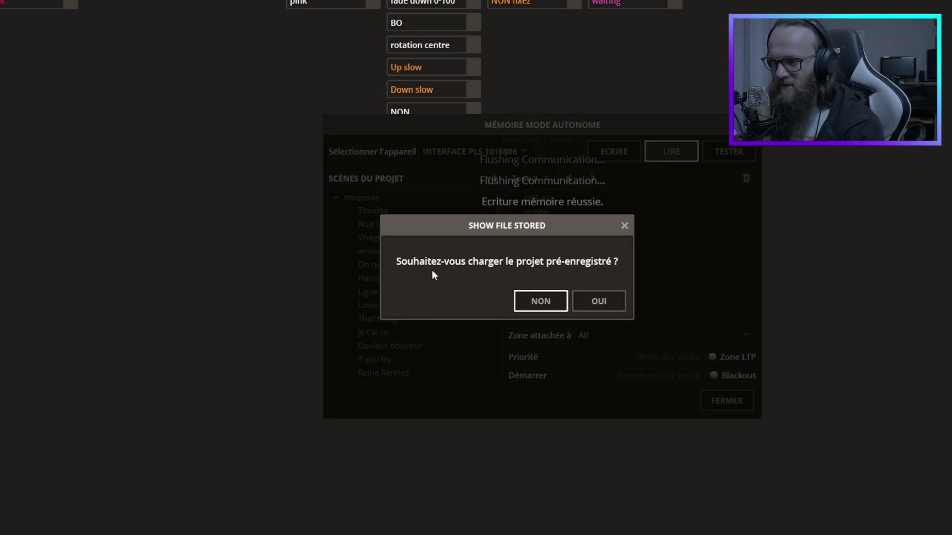
left_click(598, 308)
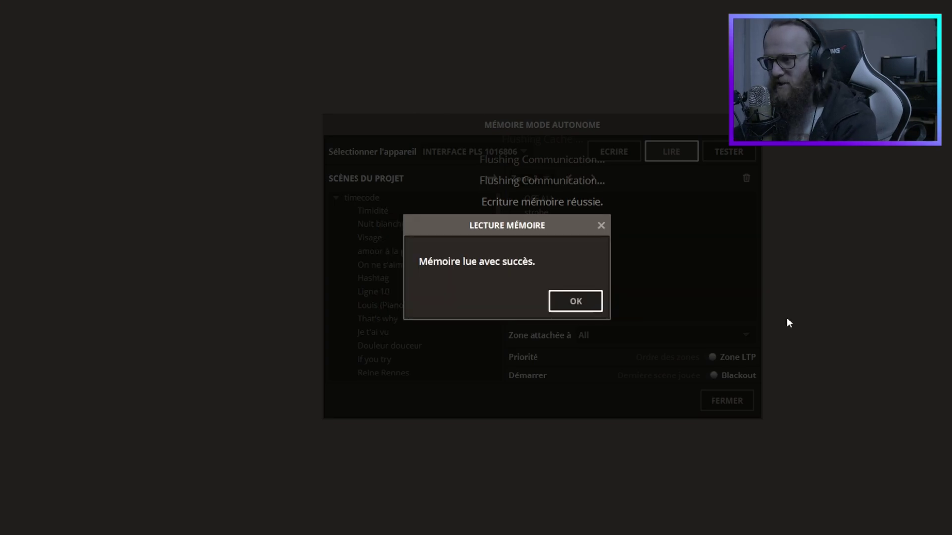
left_click(585, 300)
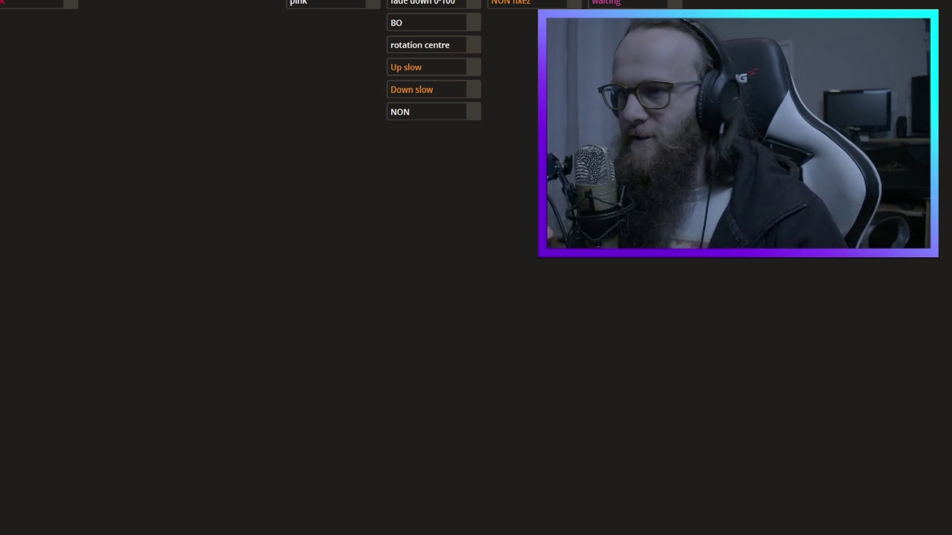
Map the timecode scenes Timidité, Visage, On ne s'aime plus, Hashtag and Ligne 10 to interface port buttons 1 to 5
mouse_move(37, 90)
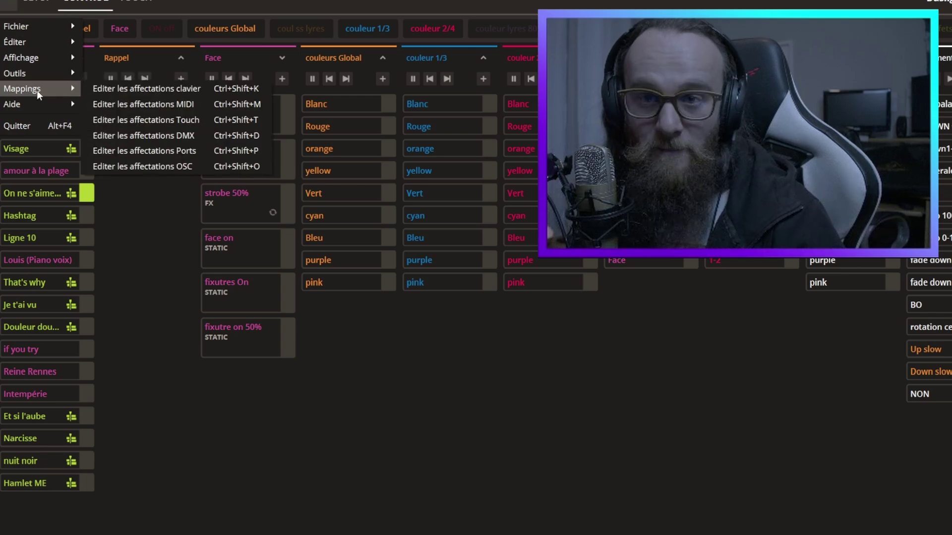
left_click(191, 155)
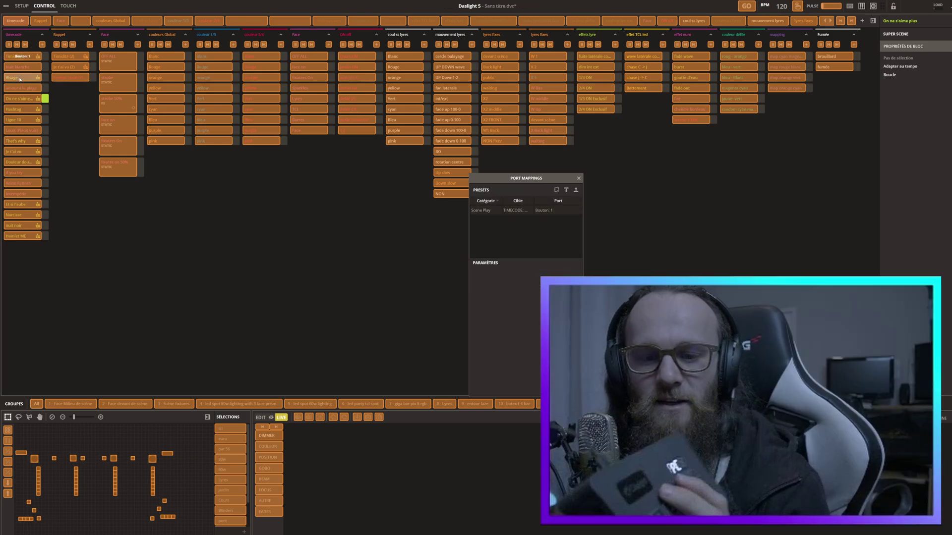
left_click(21, 99)
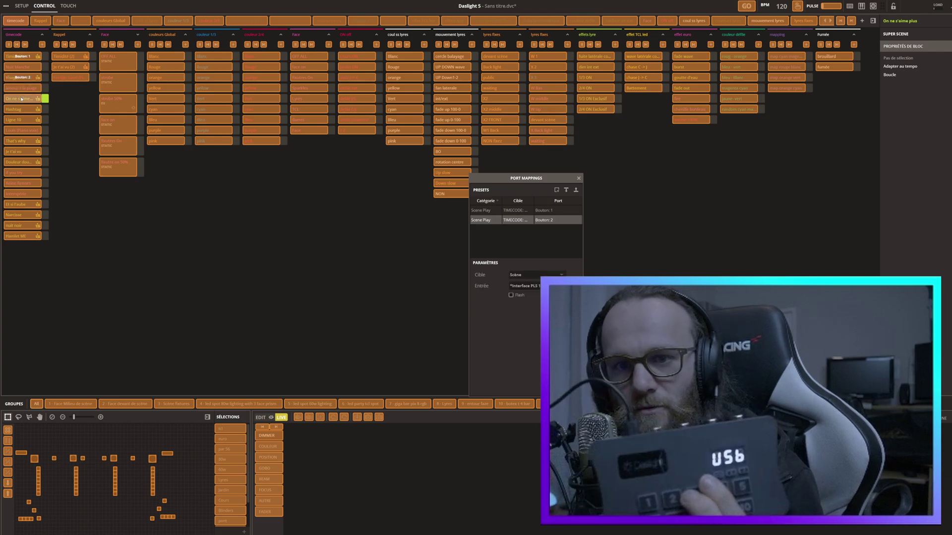
left_click(18, 111)
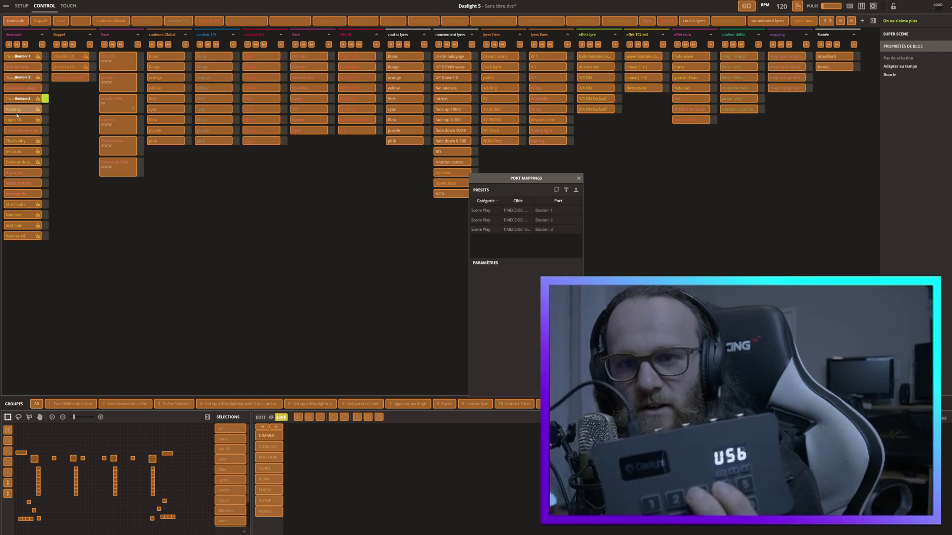
left_click(16, 120)
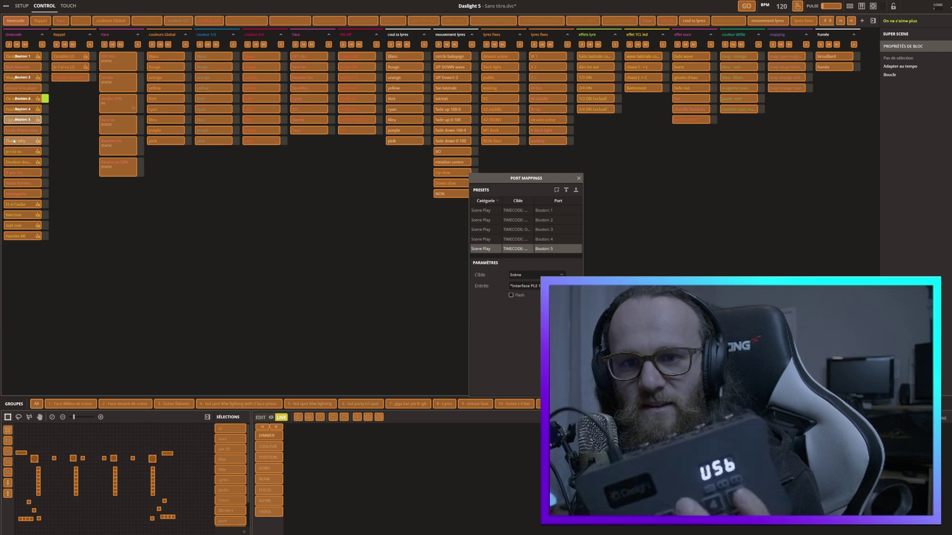
left_click(578, 178)
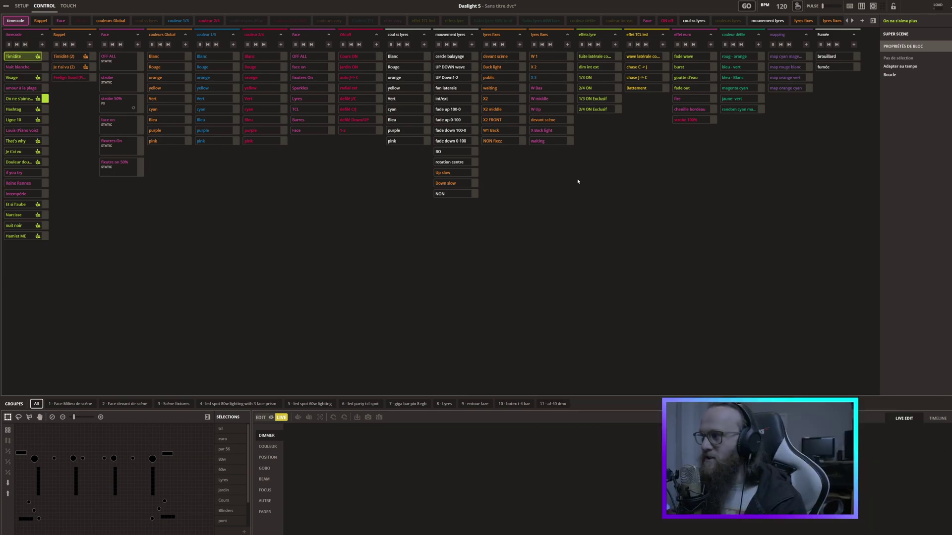
Reopen the port mappings and try to assign the interface's Zone button to the timecode group's next-scene control
left_click(6, 6)
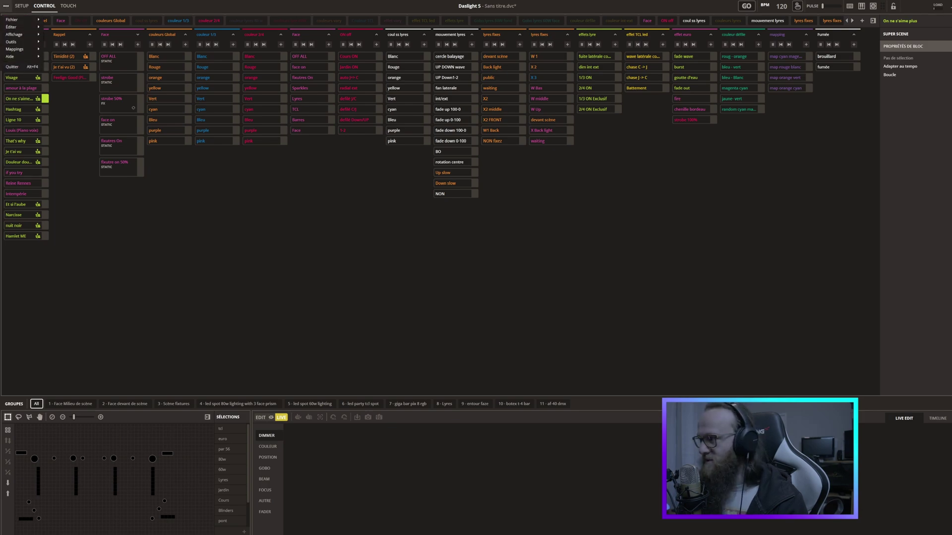
key("Escape")
left_click(6, 6)
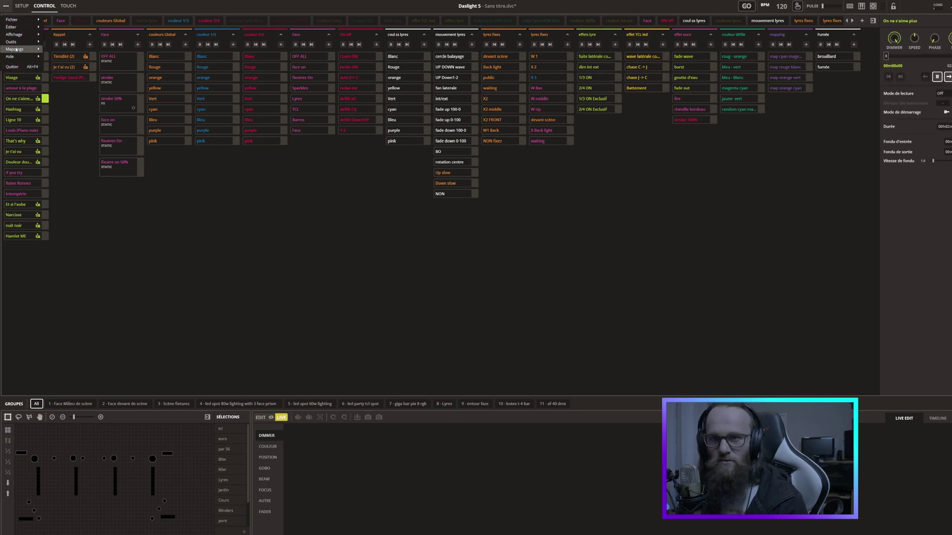
mouse_move(20, 49)
left_click(75, 79)
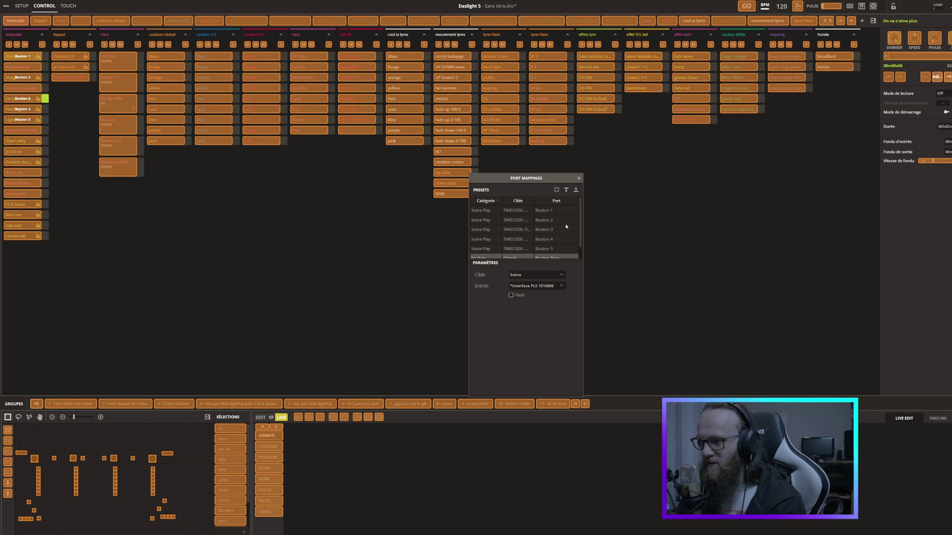
scroll(566, 227, "down", 1)
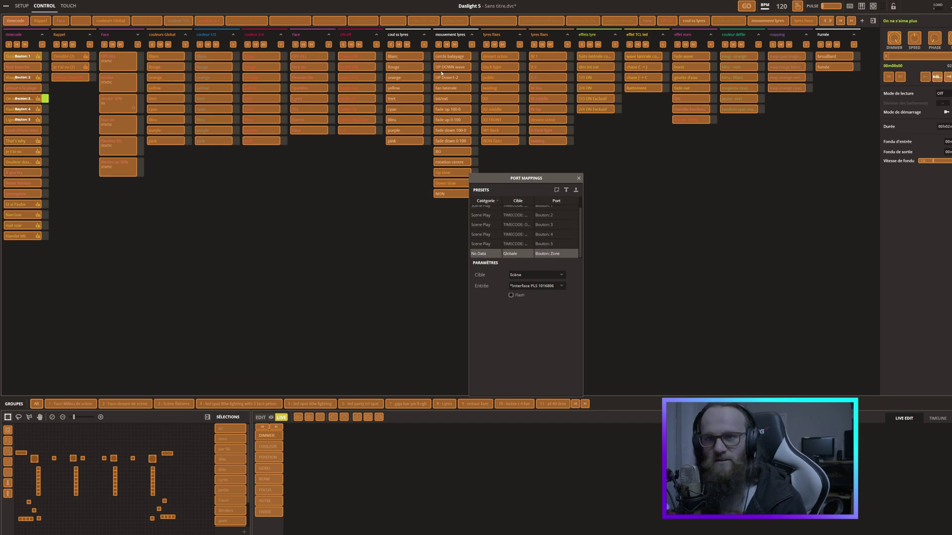
left_click(25, 45)
left_click(20, 44)
left_click(578, 179)
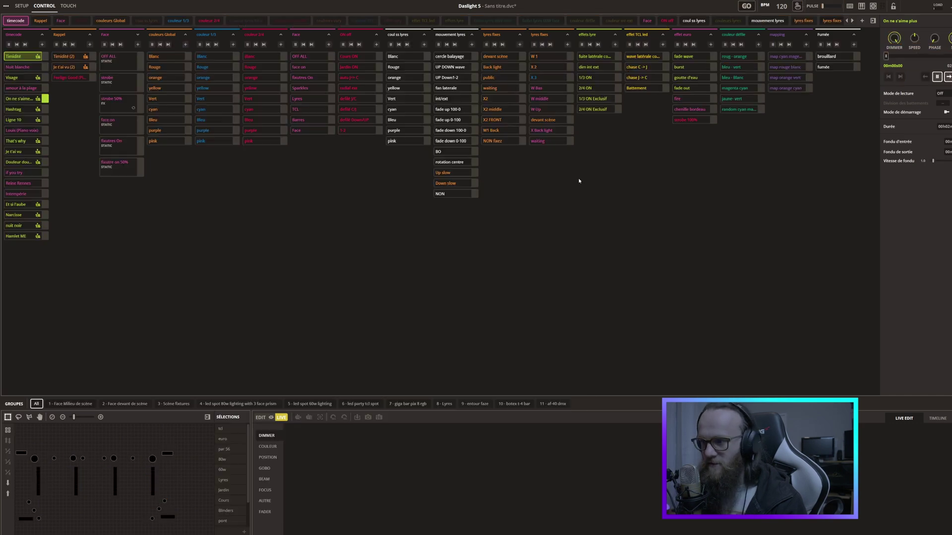